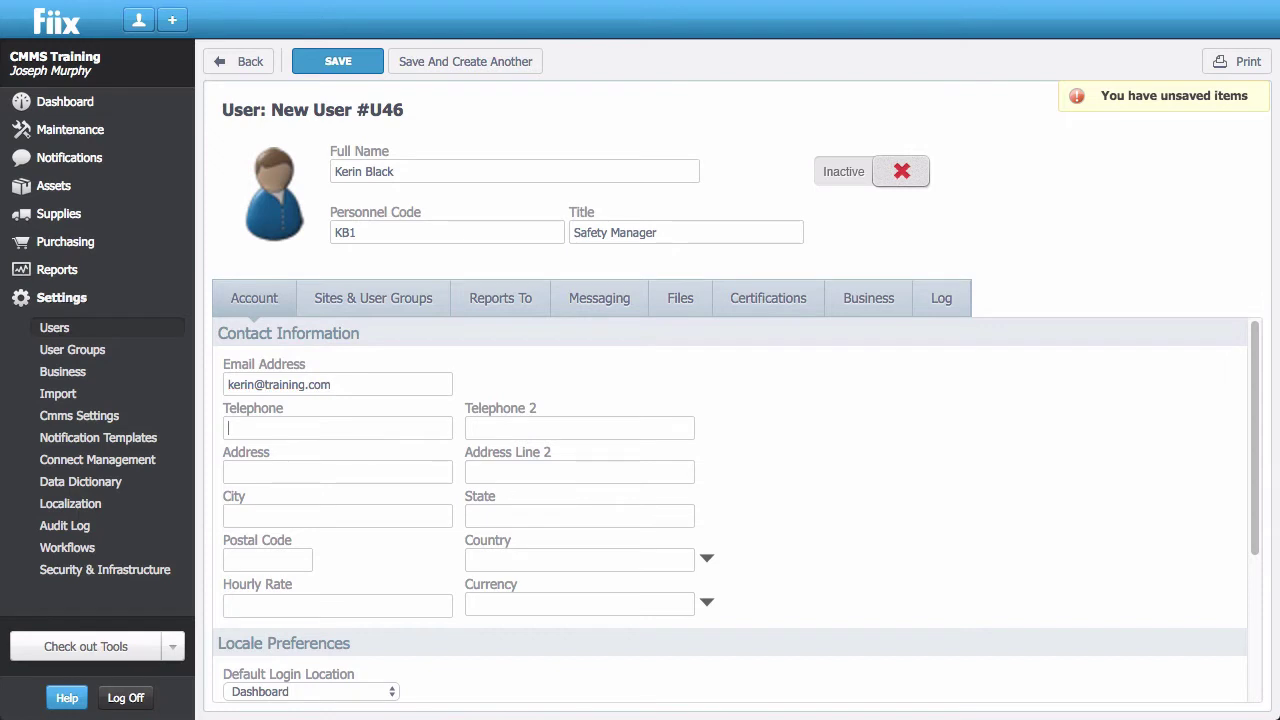
- Fill in the new user's primary and secondary telephone numbers in the contact information
text(64789677)
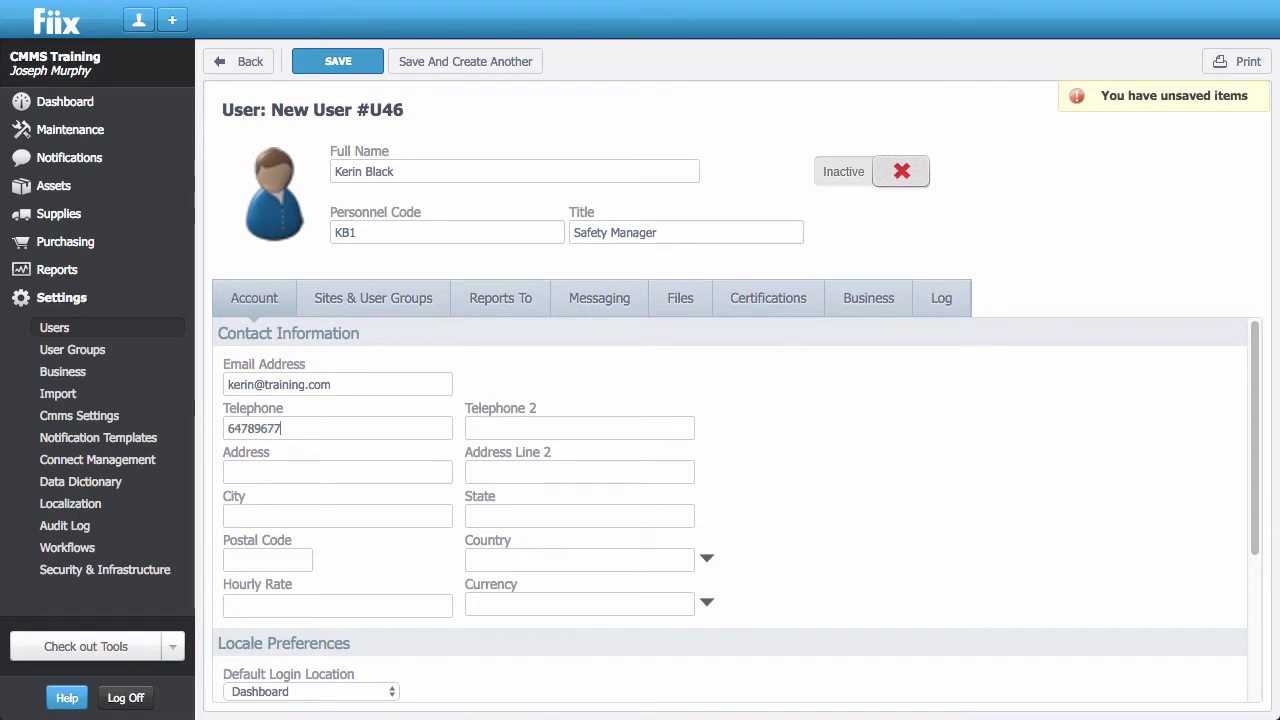
text(46478)
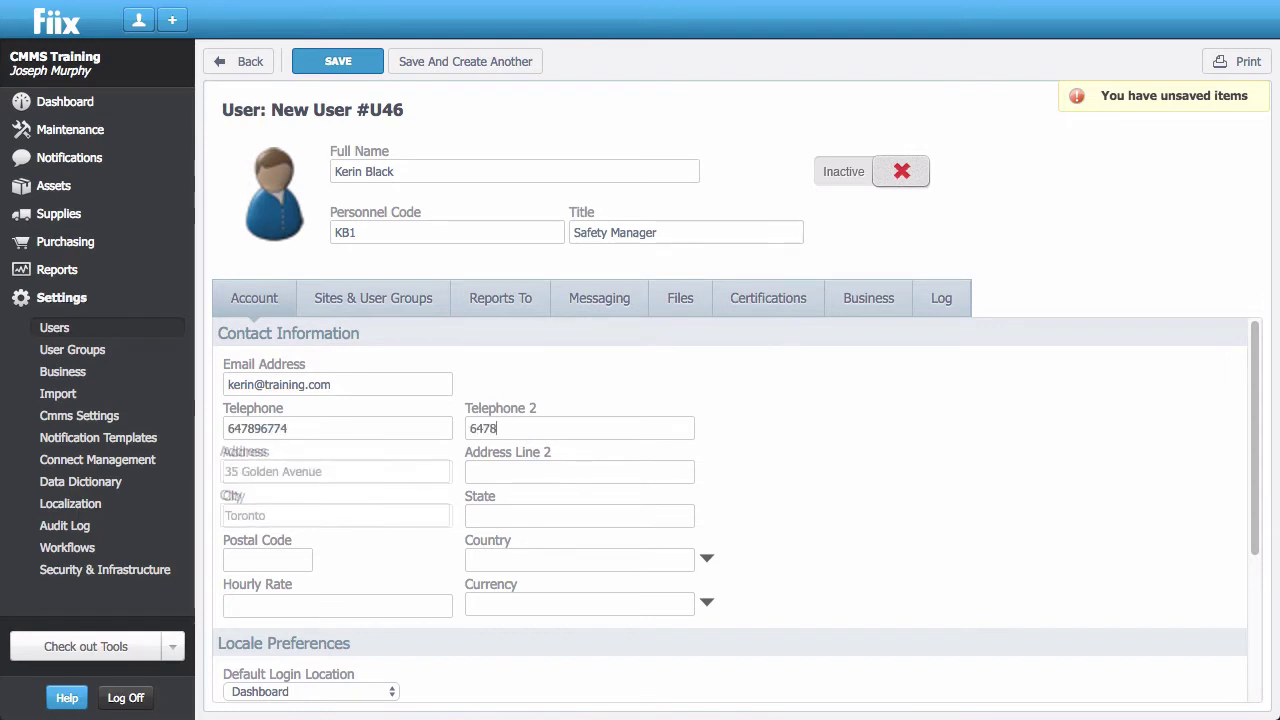
text(967254)
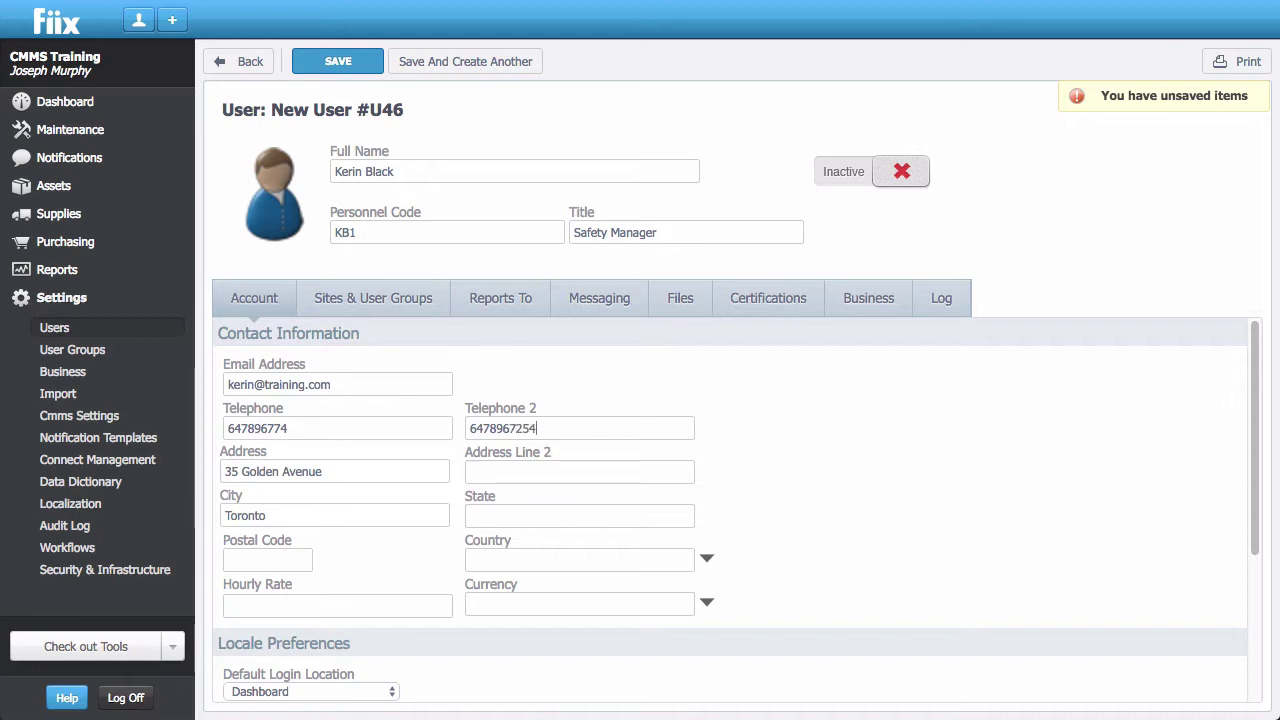
- Set the user's hourly rate to 40 and the currency to US Dollar (USD)
click(247, 604)
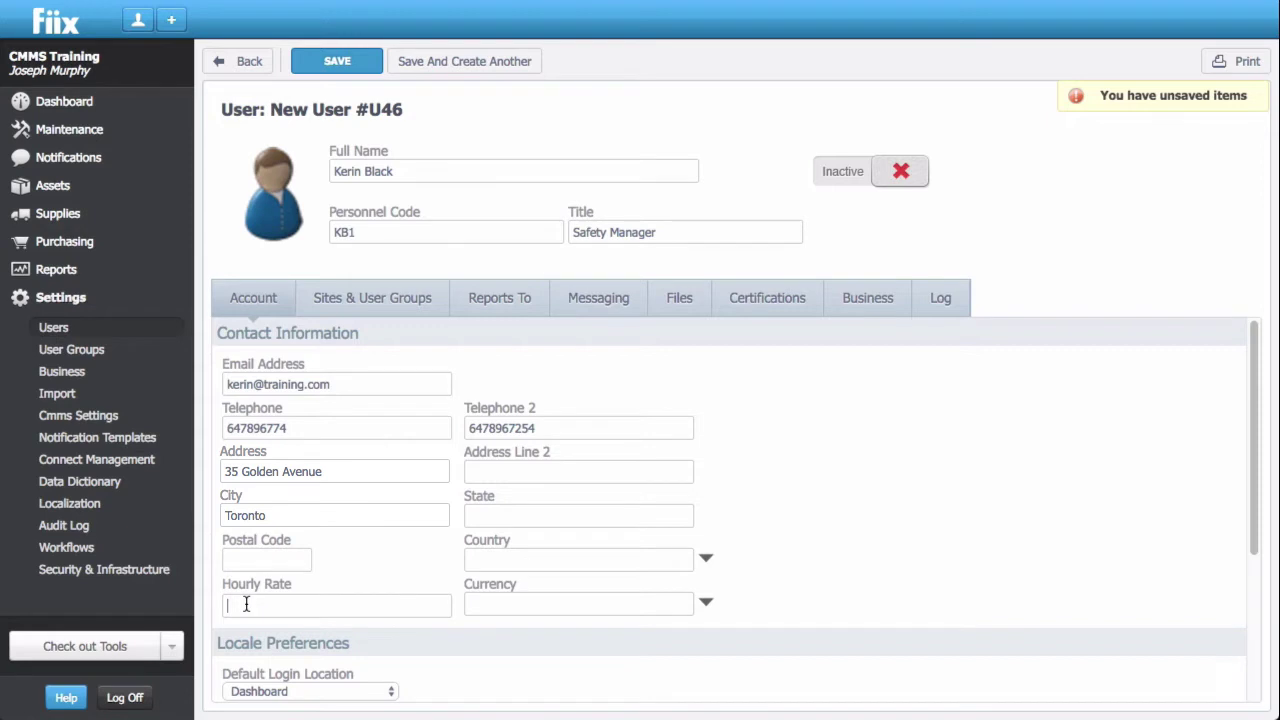
text(40)
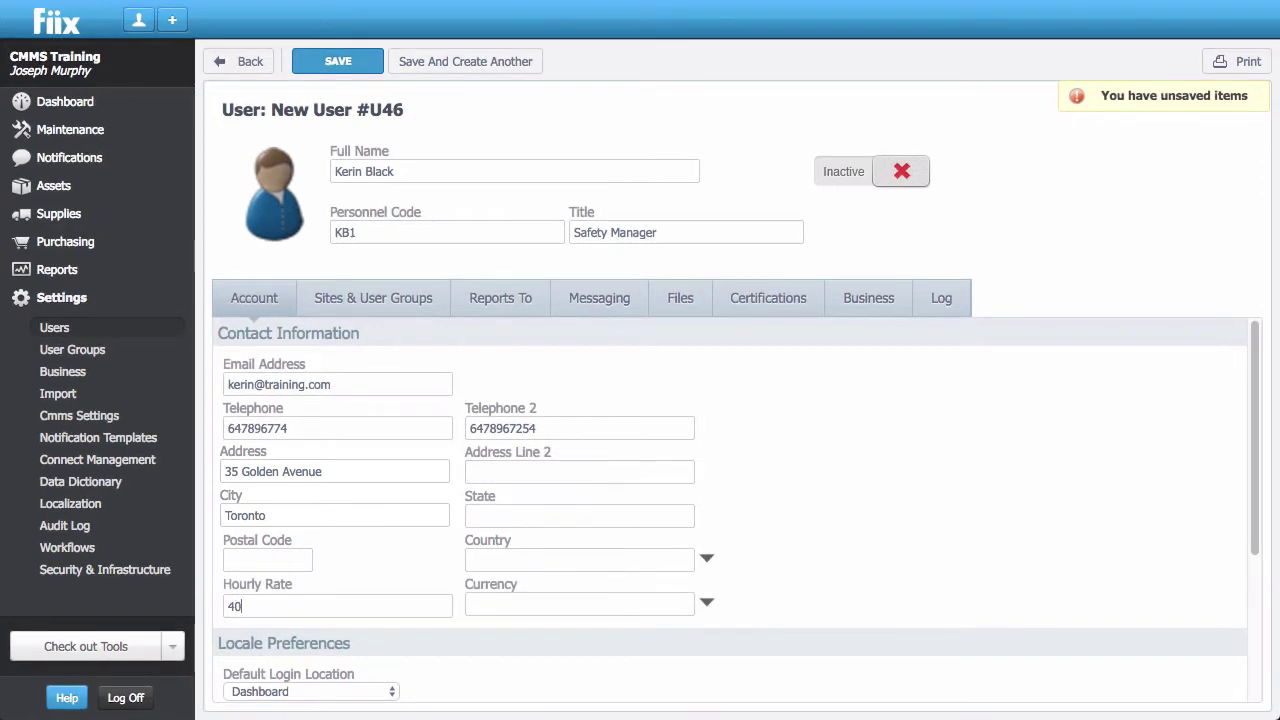
key(Tab)
text(USD)
key(Tab)
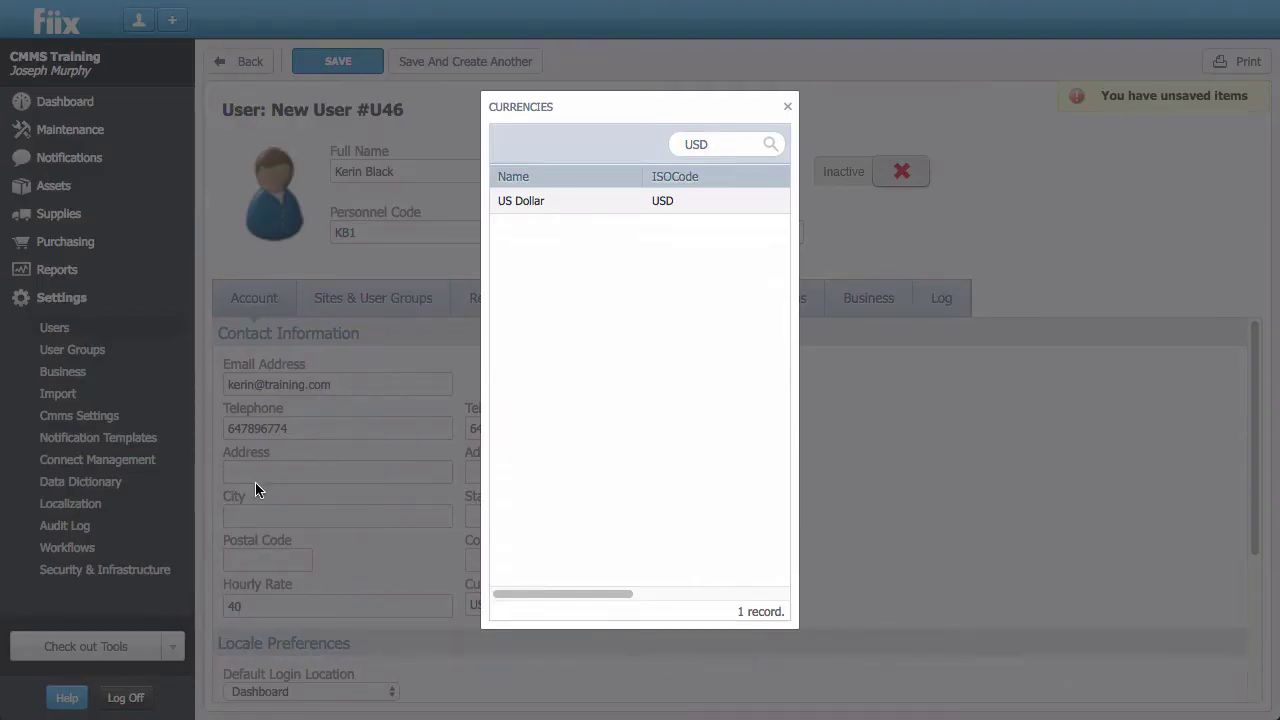
double_click(566, 205)
- Enter the login user name under Security and Access and save the new user
scroll(524, 364, down, 3)
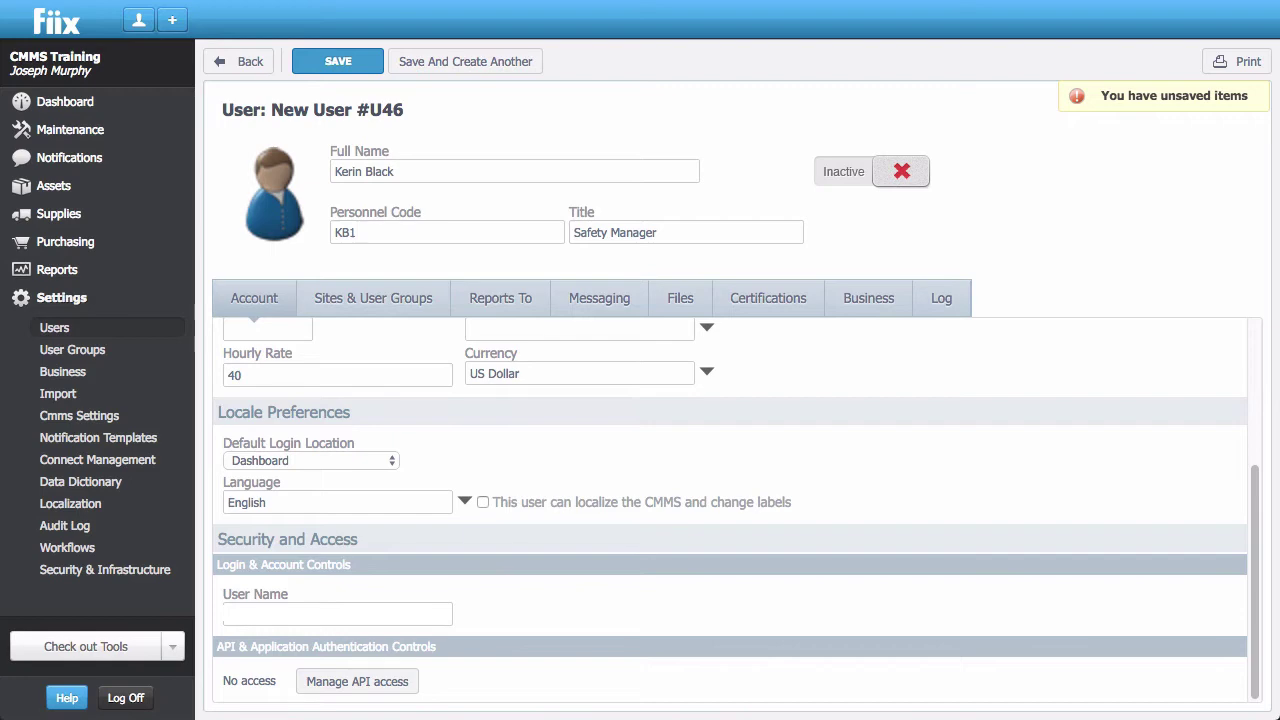
click(352, 613)
text(kerin)
click(346, 66)
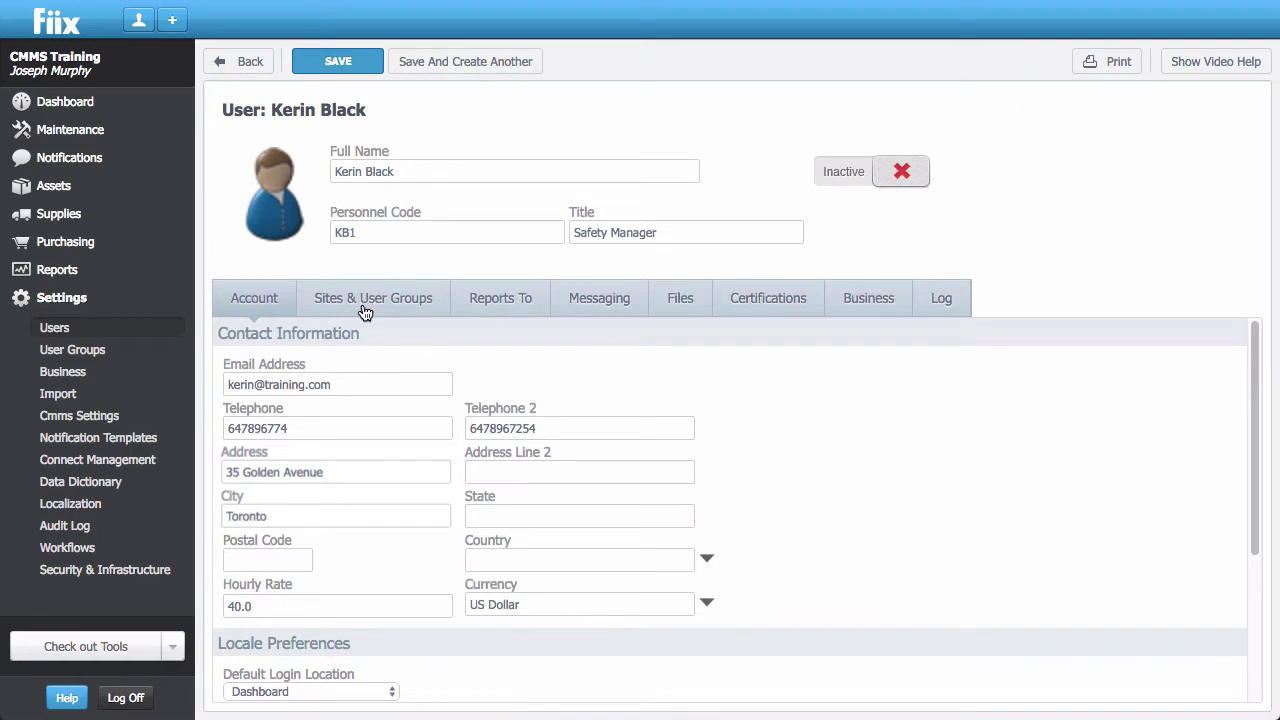
- Add the New York HQ site to the user's permissions with the Technicians user group
click(366, 303)
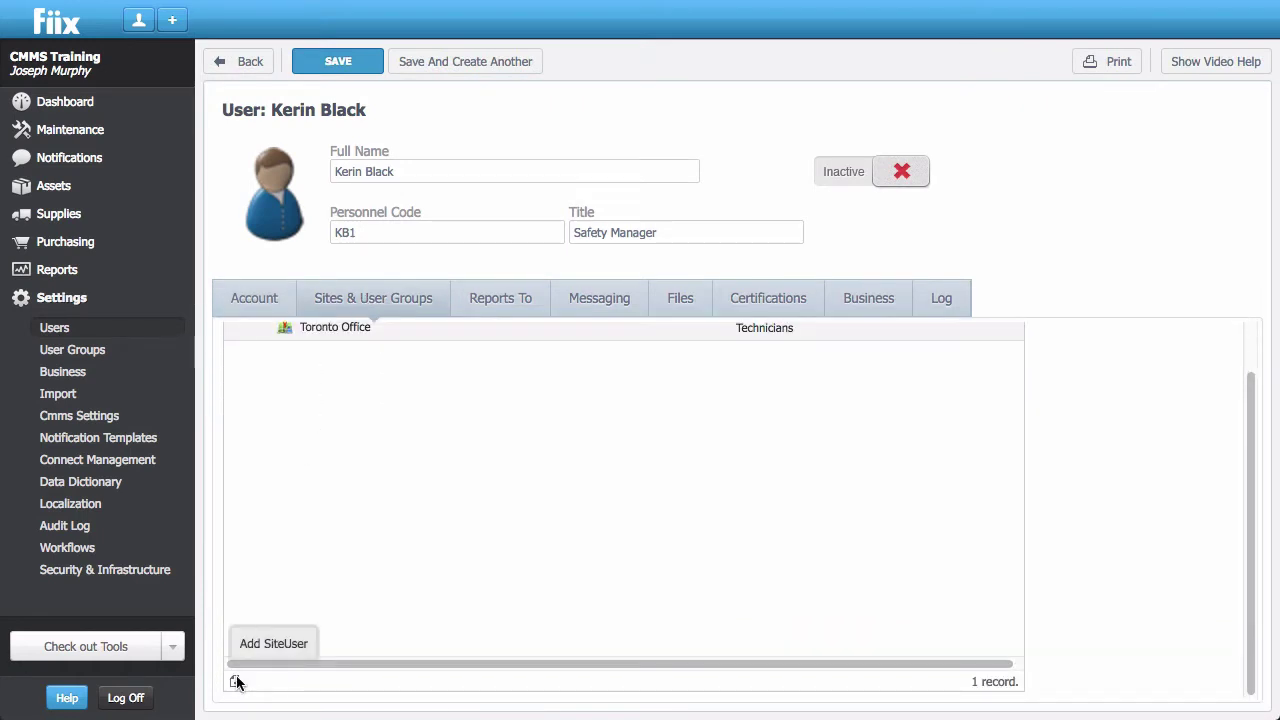
click(237, 681)
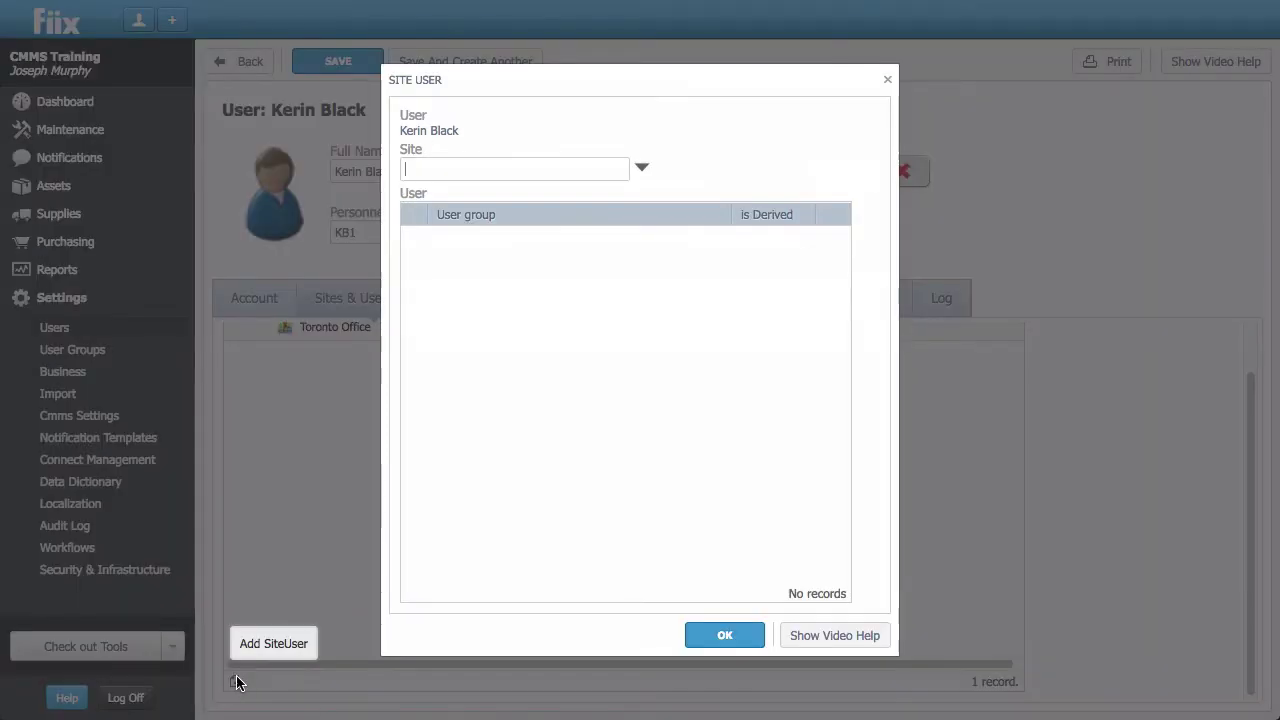
click(640, 172)
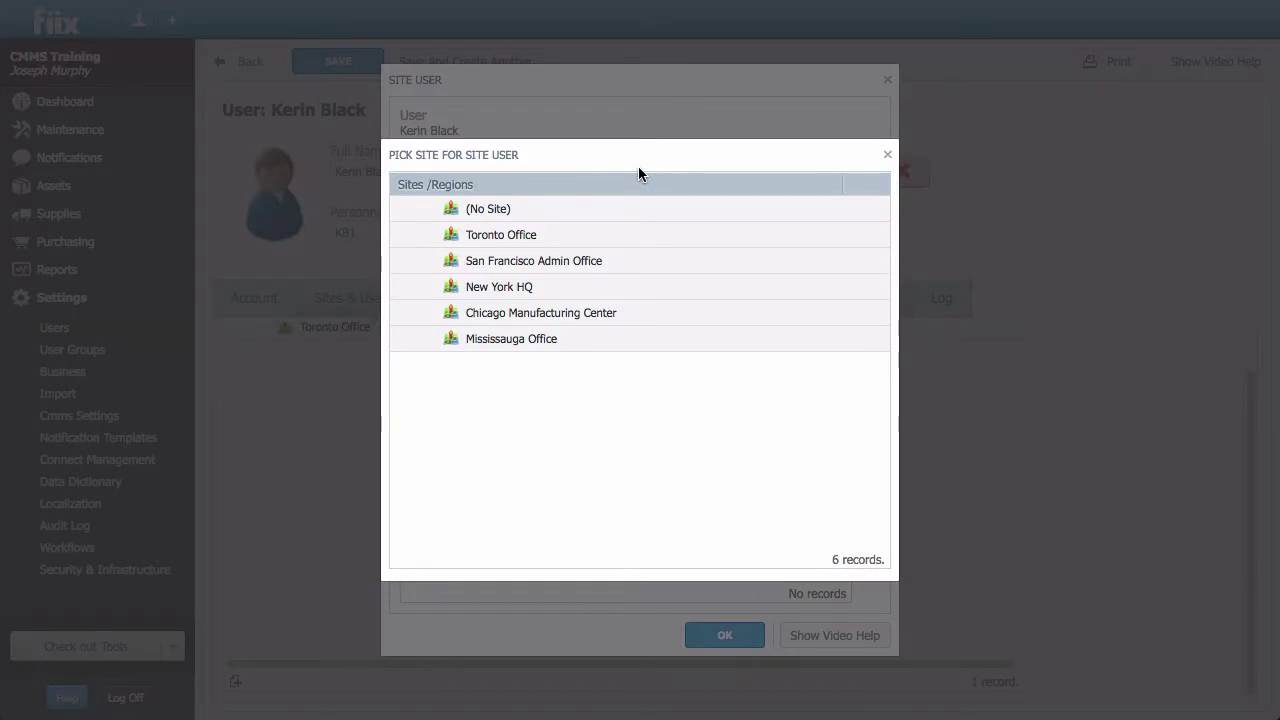
double_click(544, 291)
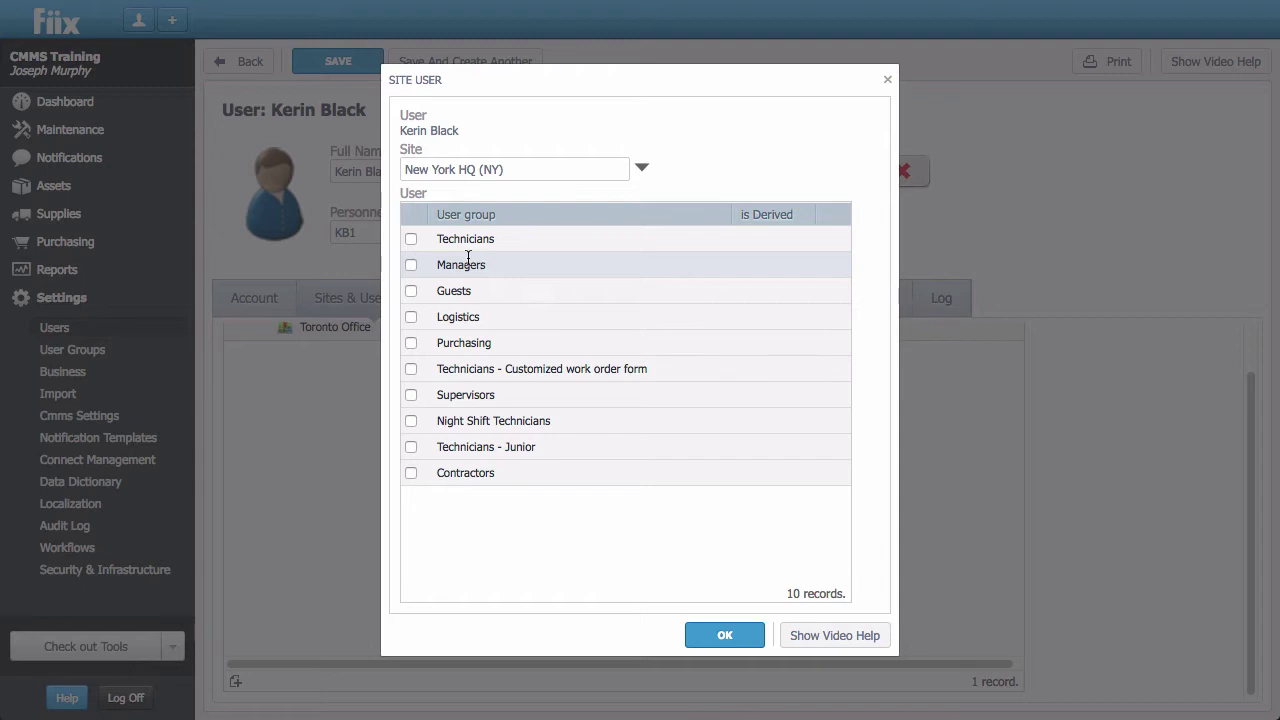
click(411, 239)
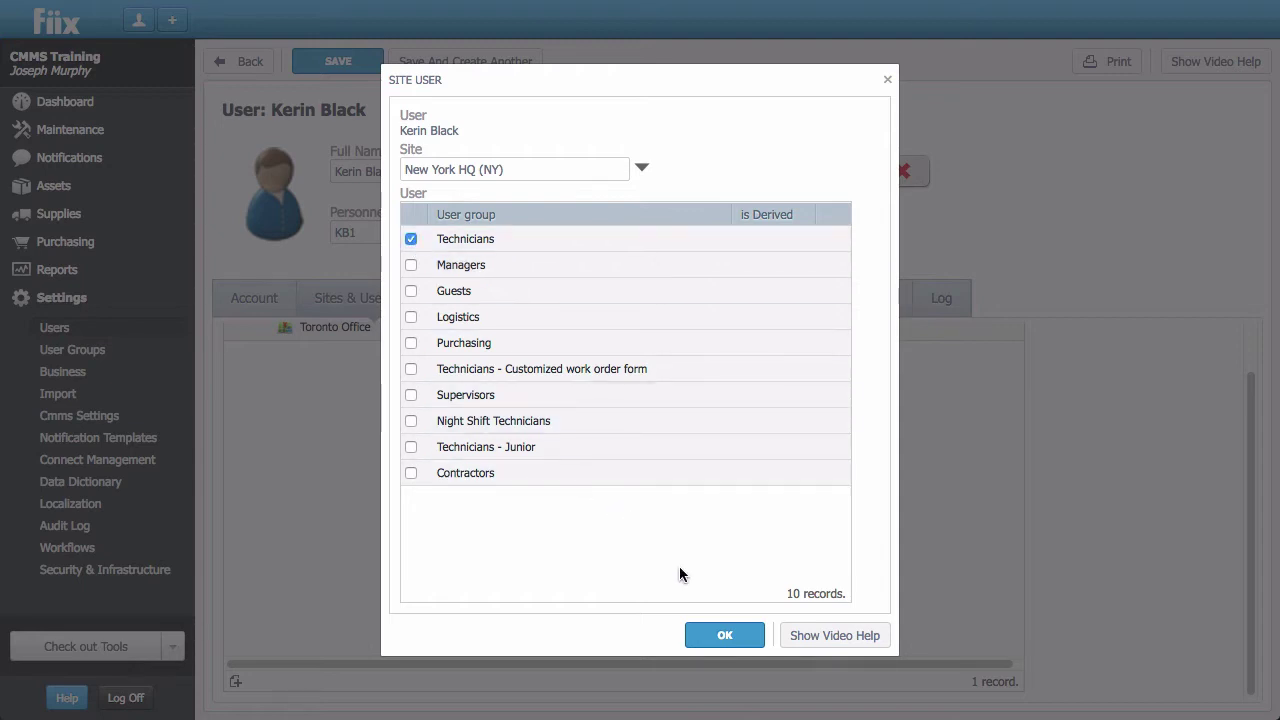
click(725, 638)
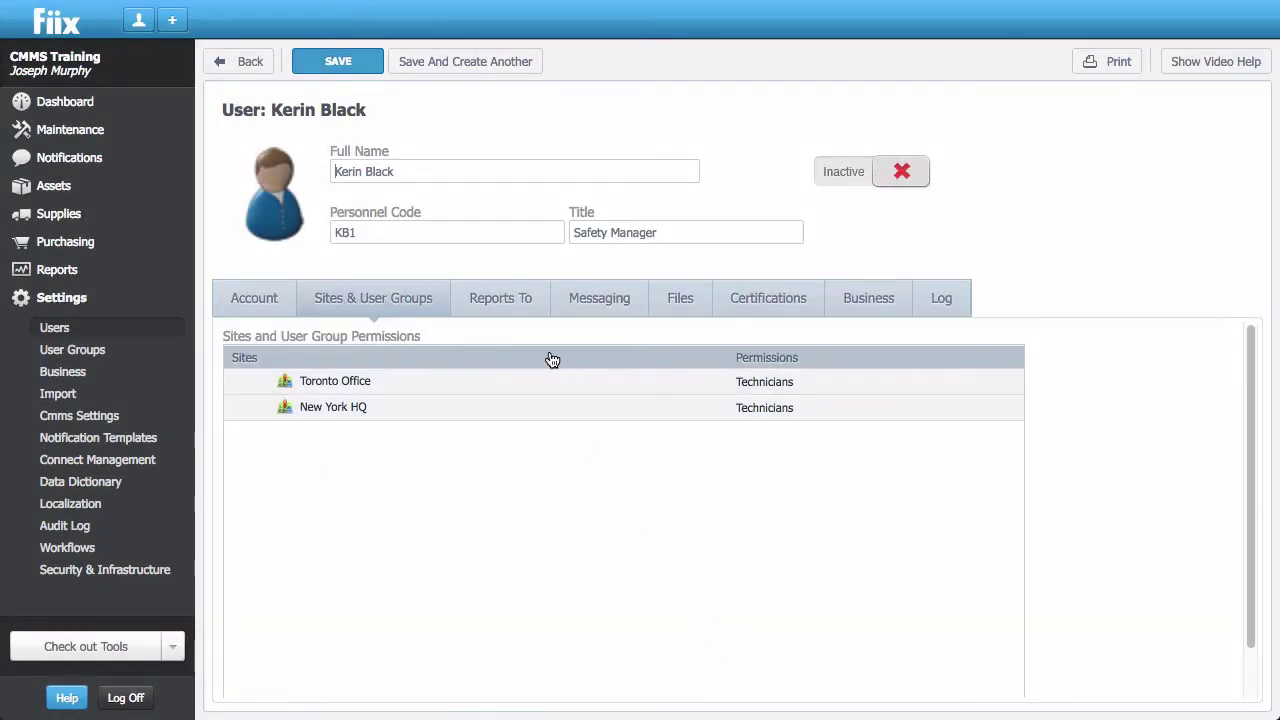
- Add the manager from the Managers group whom the user reports to
click(521, 307)
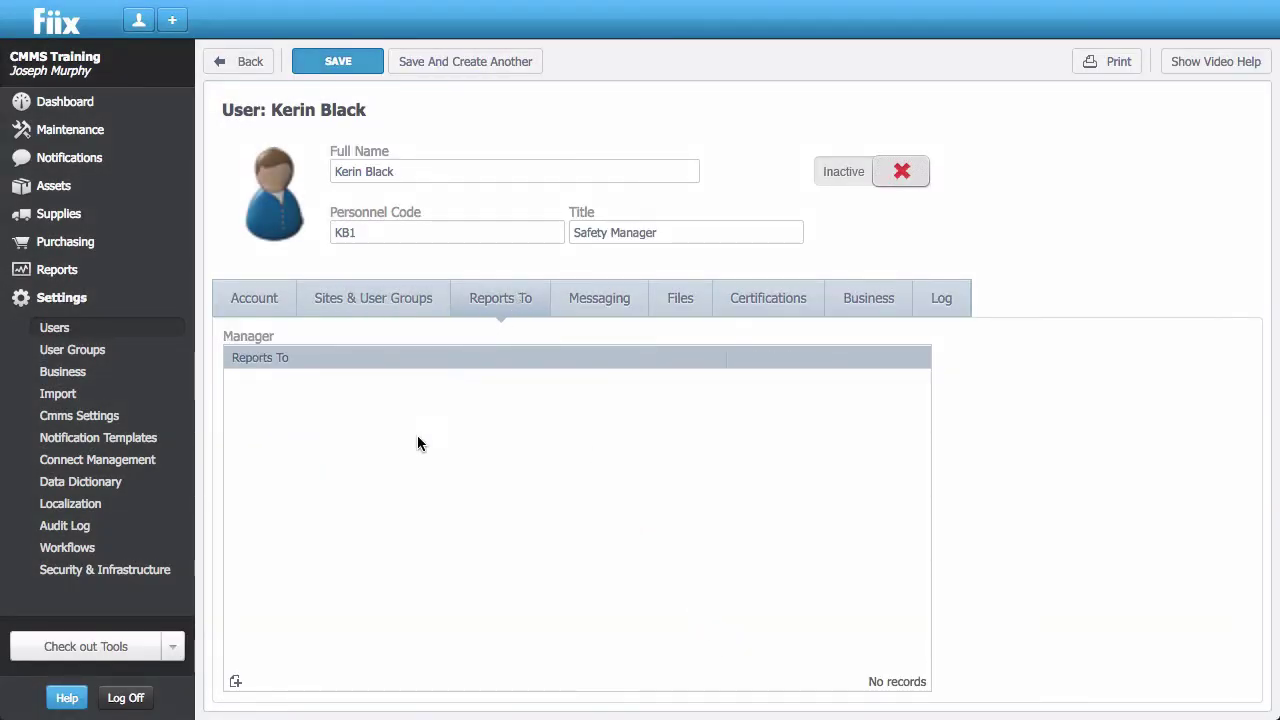
click(235, 681)
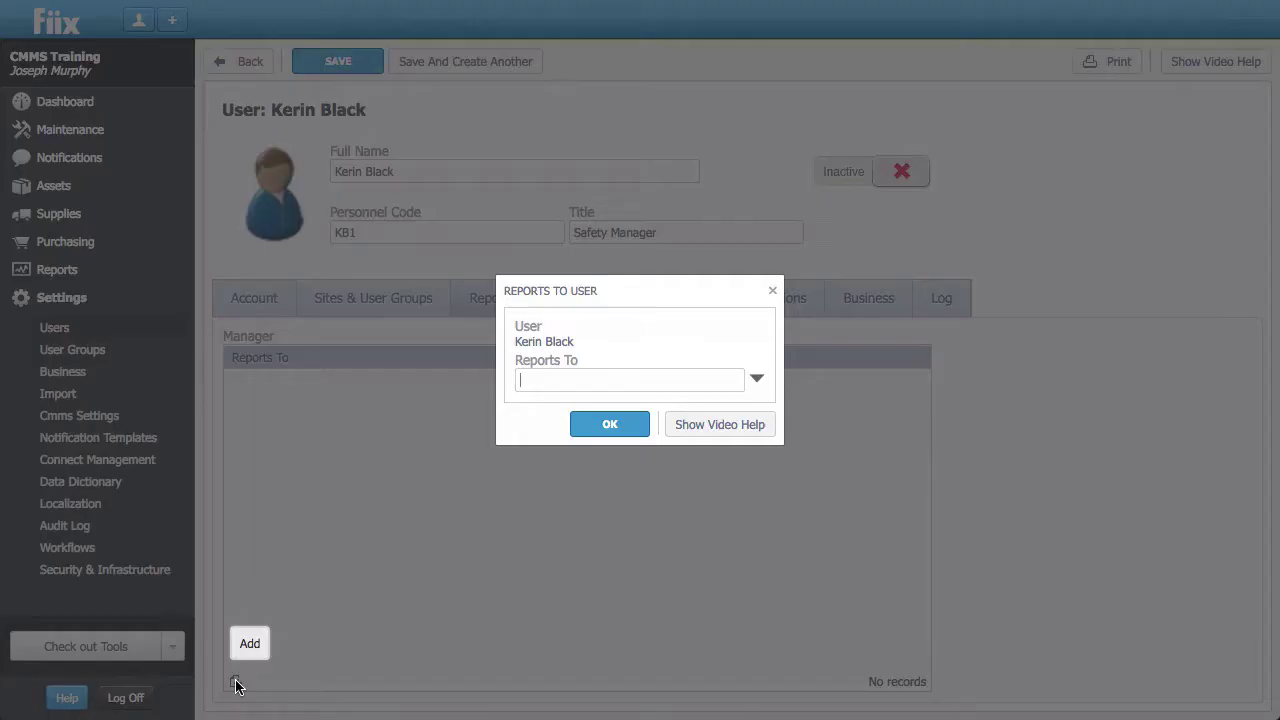
click(757, 379)
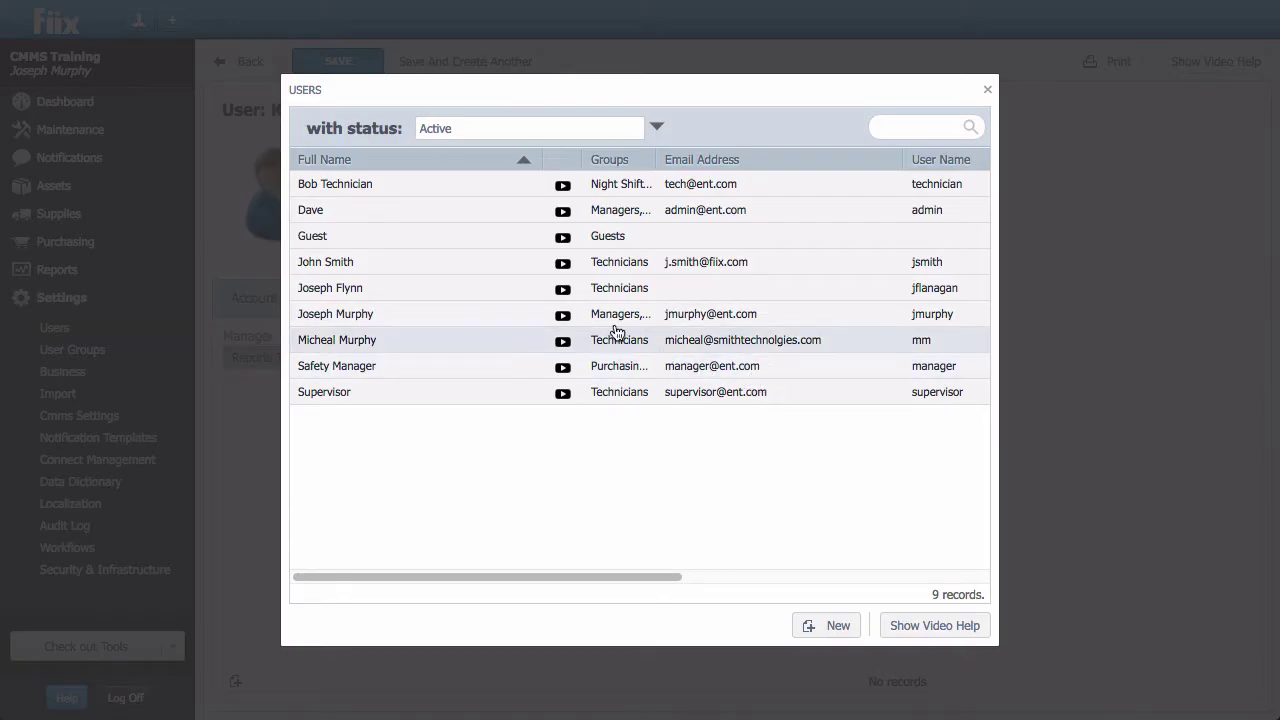
double_click(528, 313)
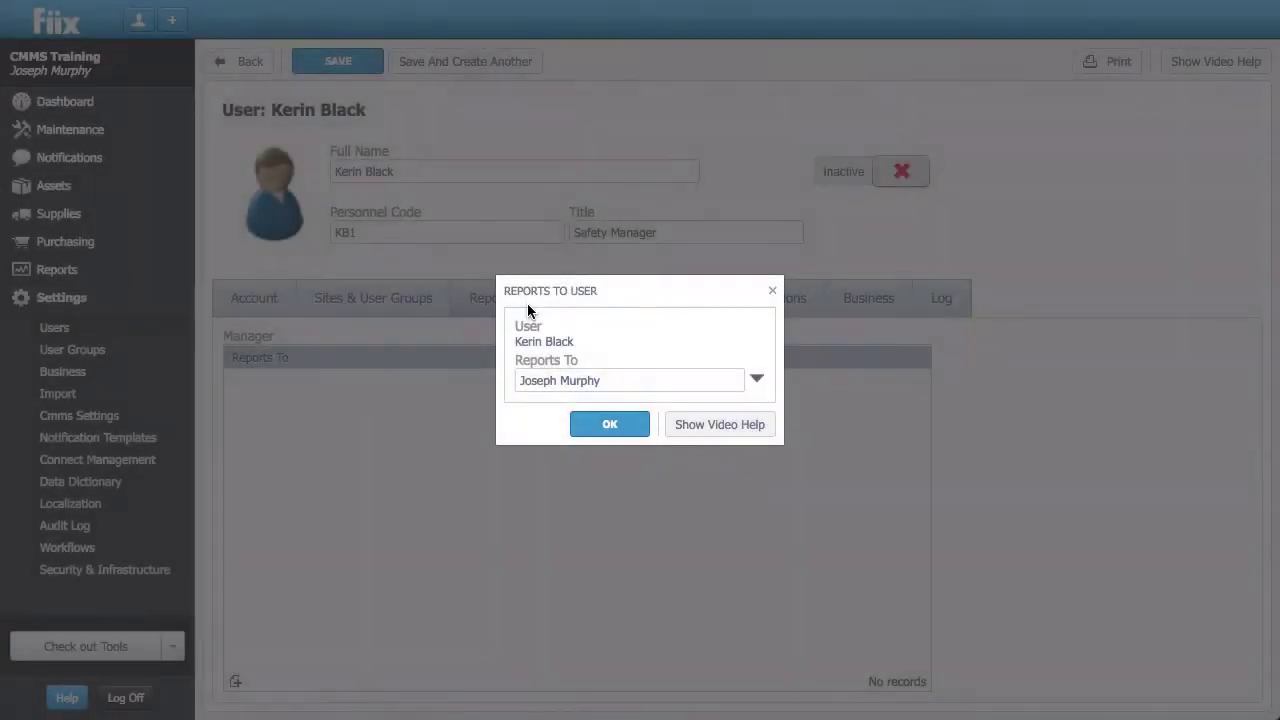
click(597, 428)
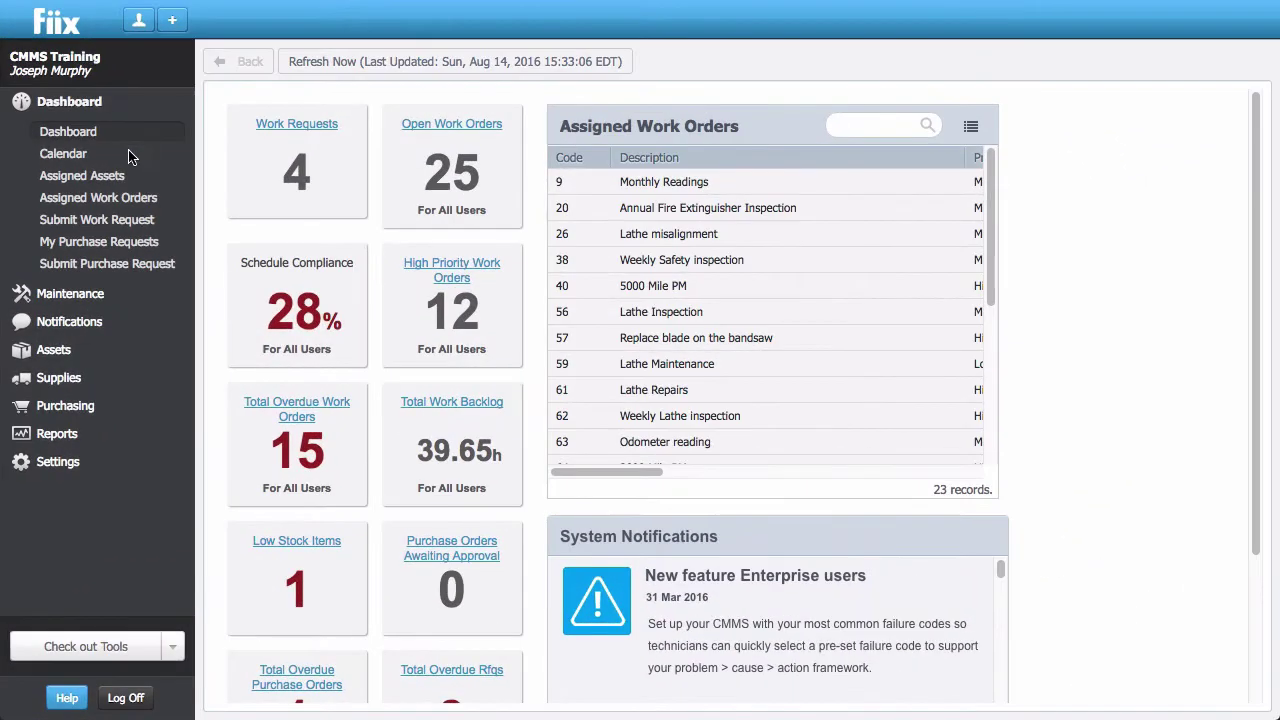
- View the calendar and choose whose assigned events it lists
click(126, 159)
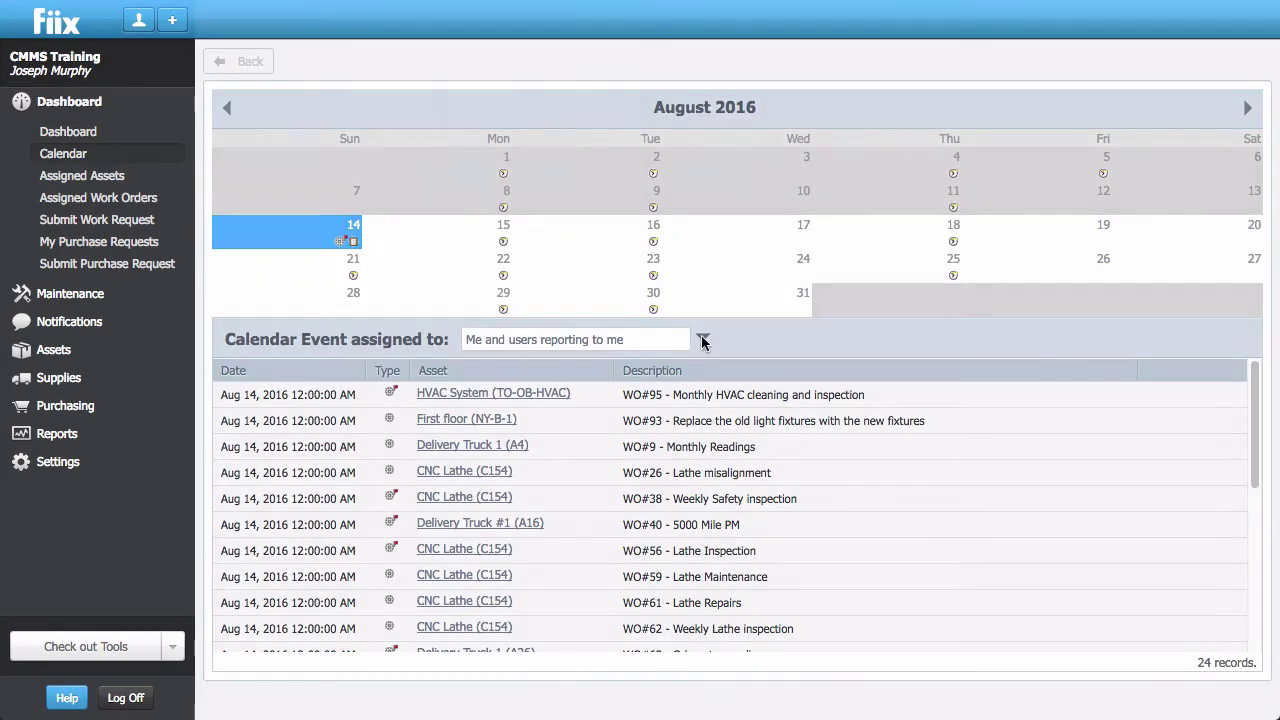
click(702, 337)
click(534, 266)
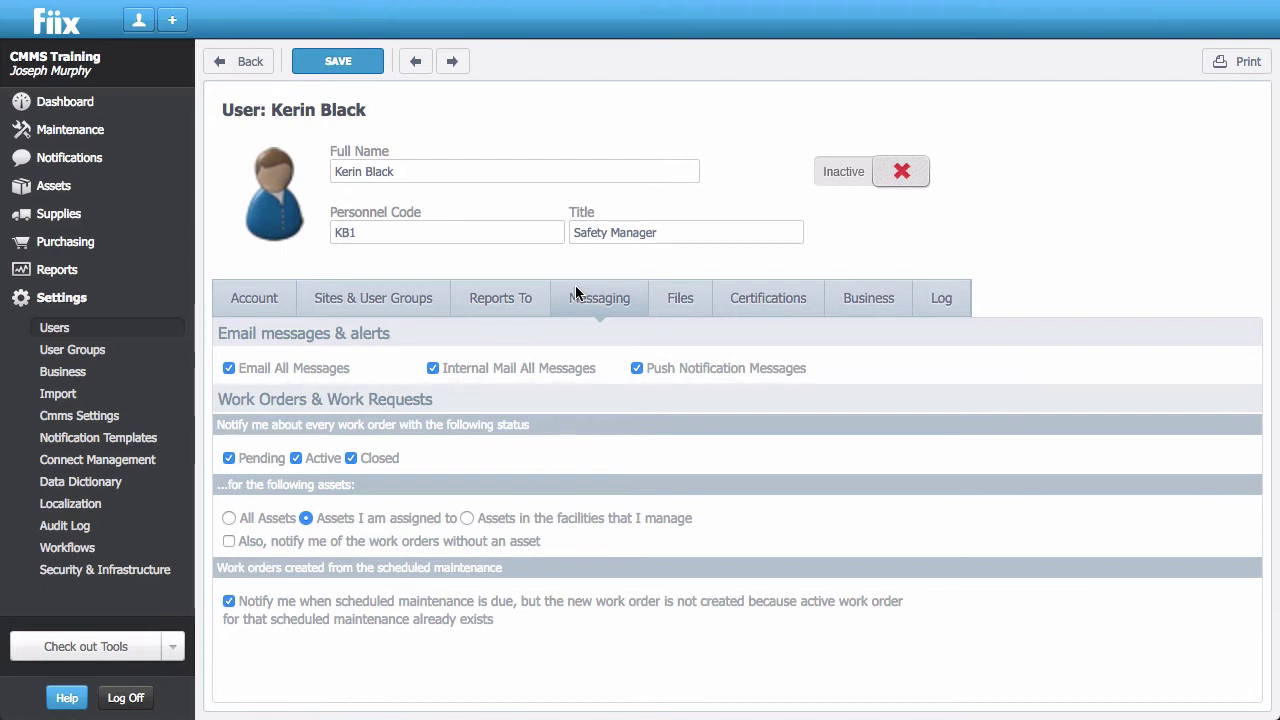
- Turn off the user's work order notifications for the Closed and Pending statuses and save the user
click(351, 458)
click(228, 458)
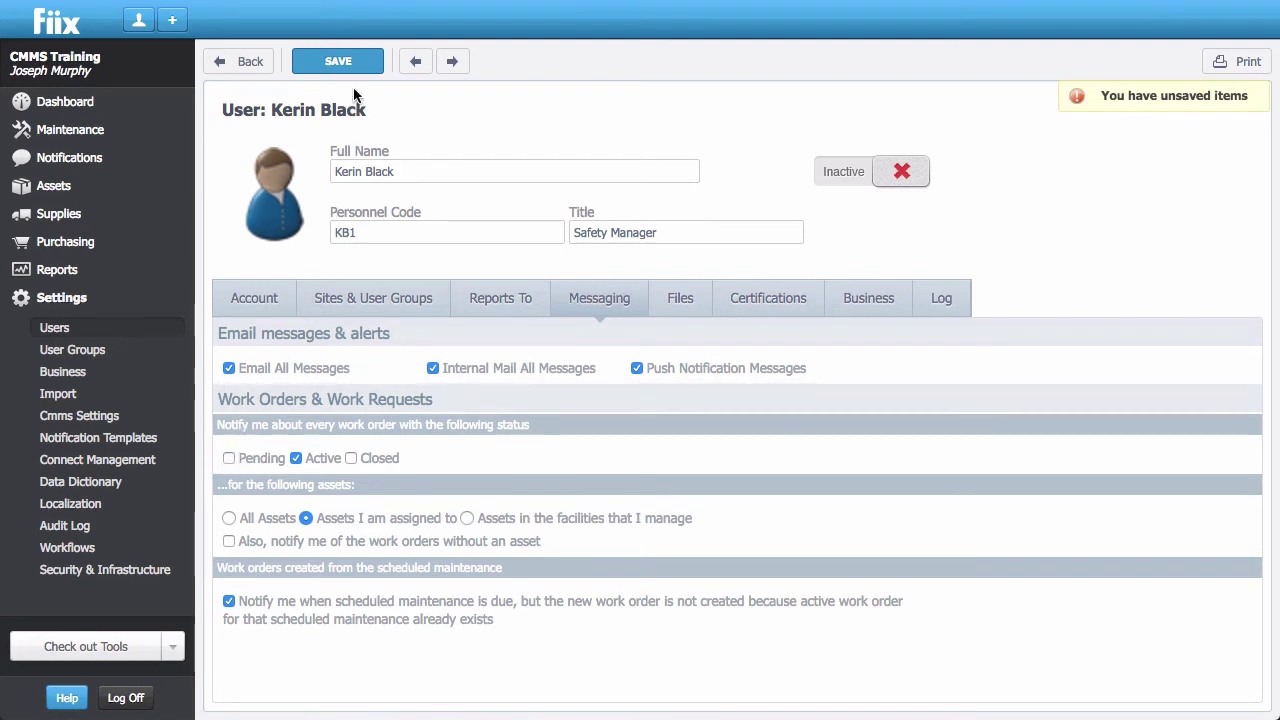
click(354, 60)
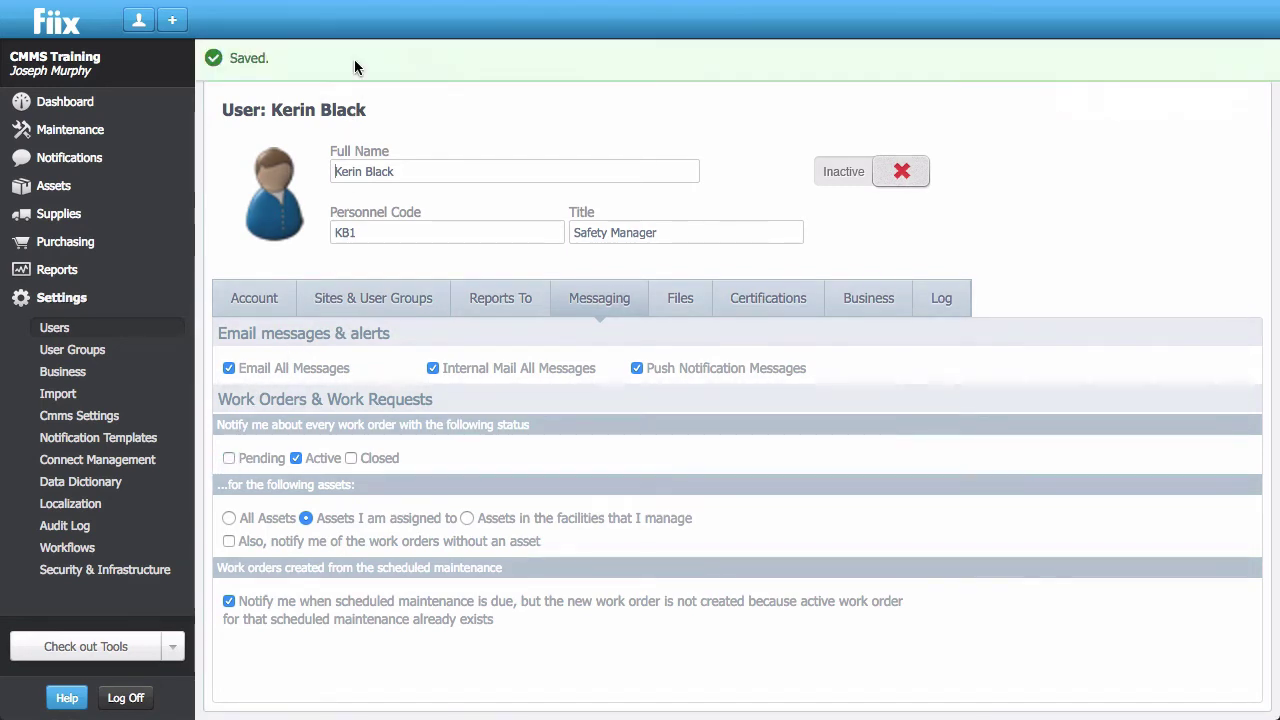
- Attach the resume document and photo to the user's files, and set the photo's file type to Default Image
click(680, 298)
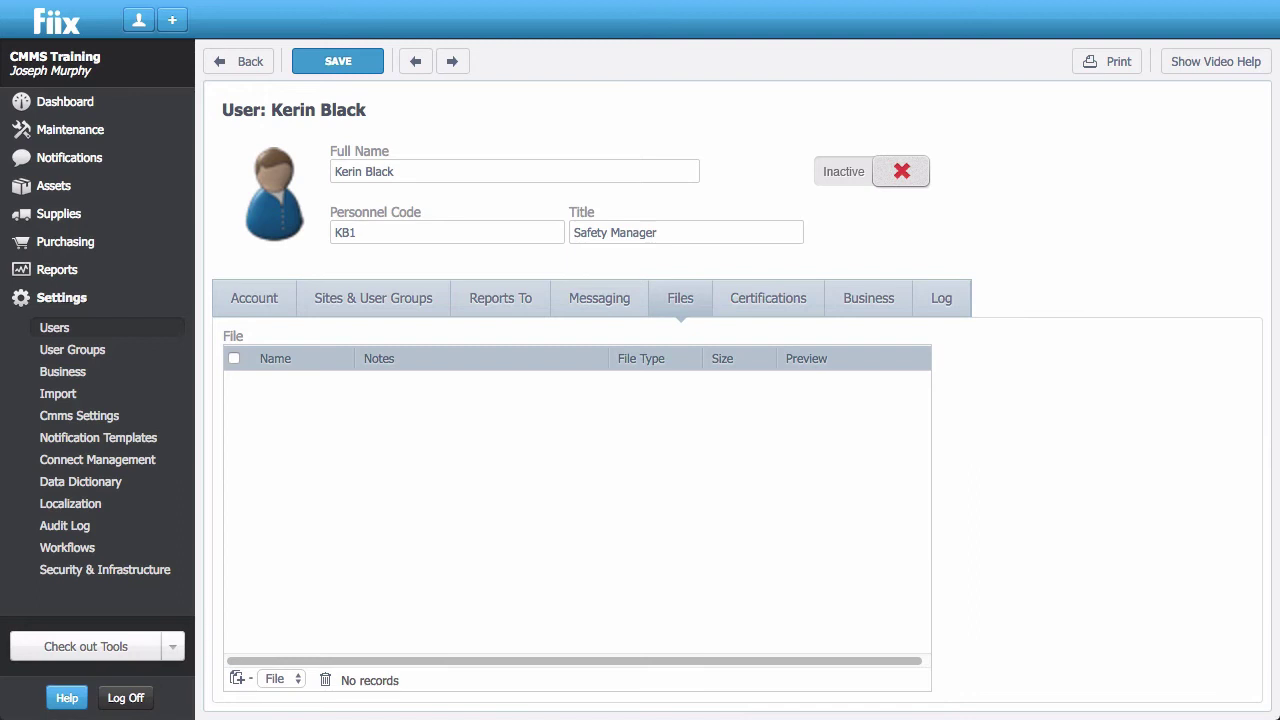
drag(1270, 439, 720, 439)
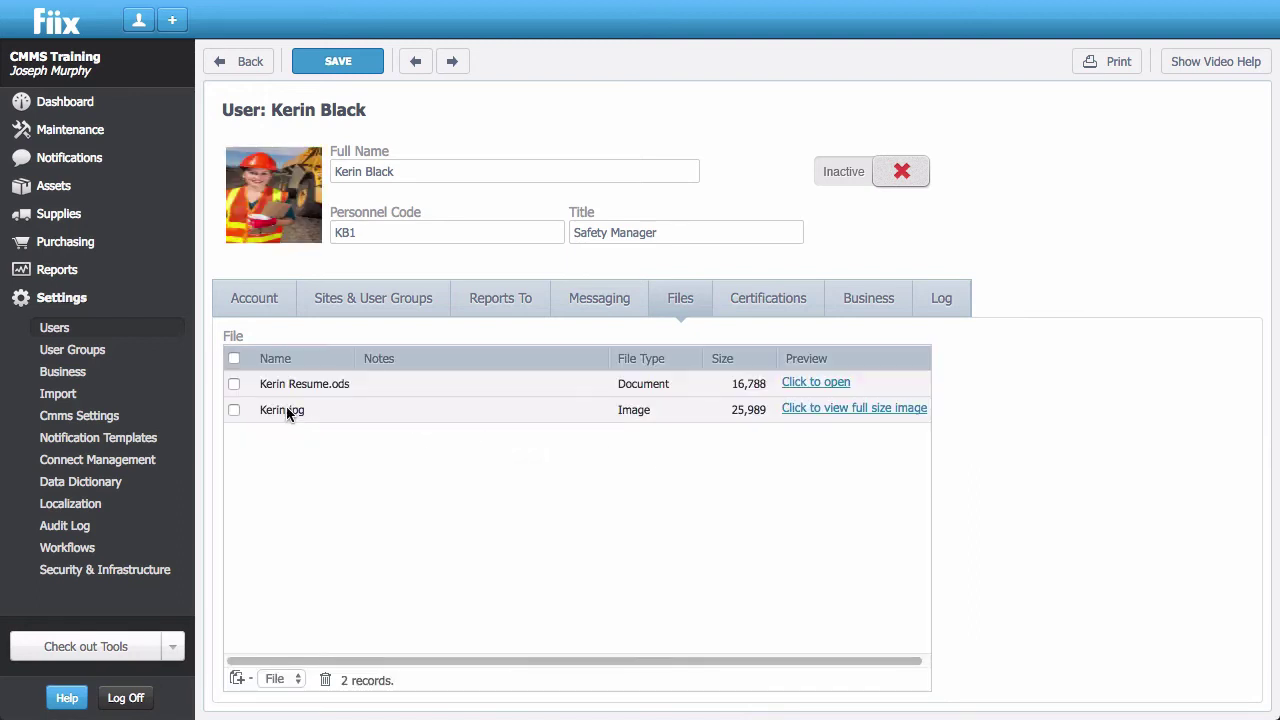
double_click(578, 417)
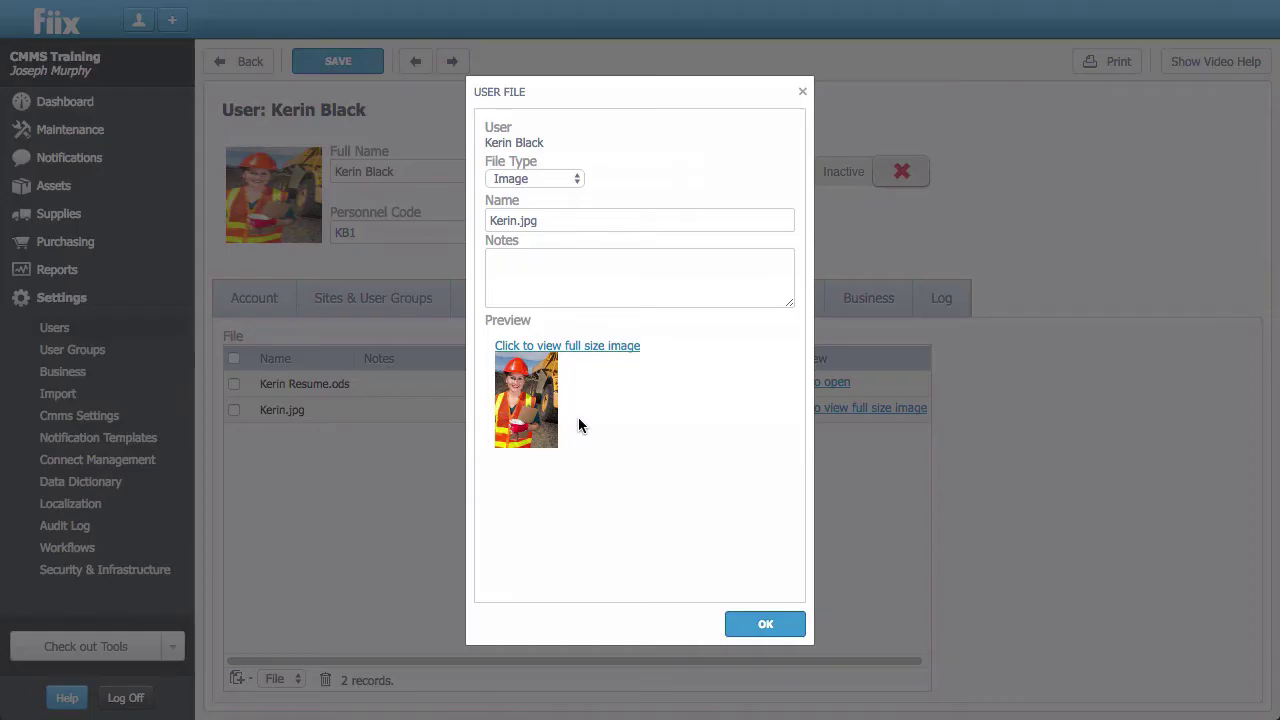
click(565, 178)
click(566, 192)
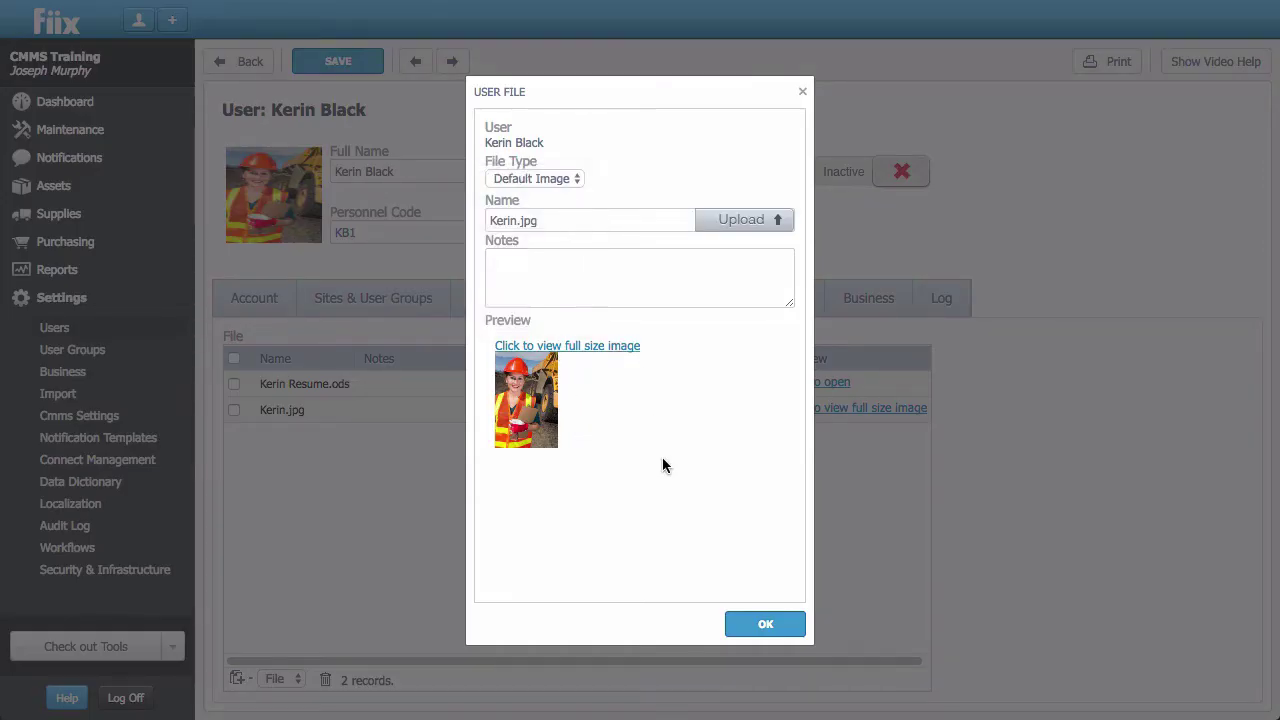
click(762, 625)
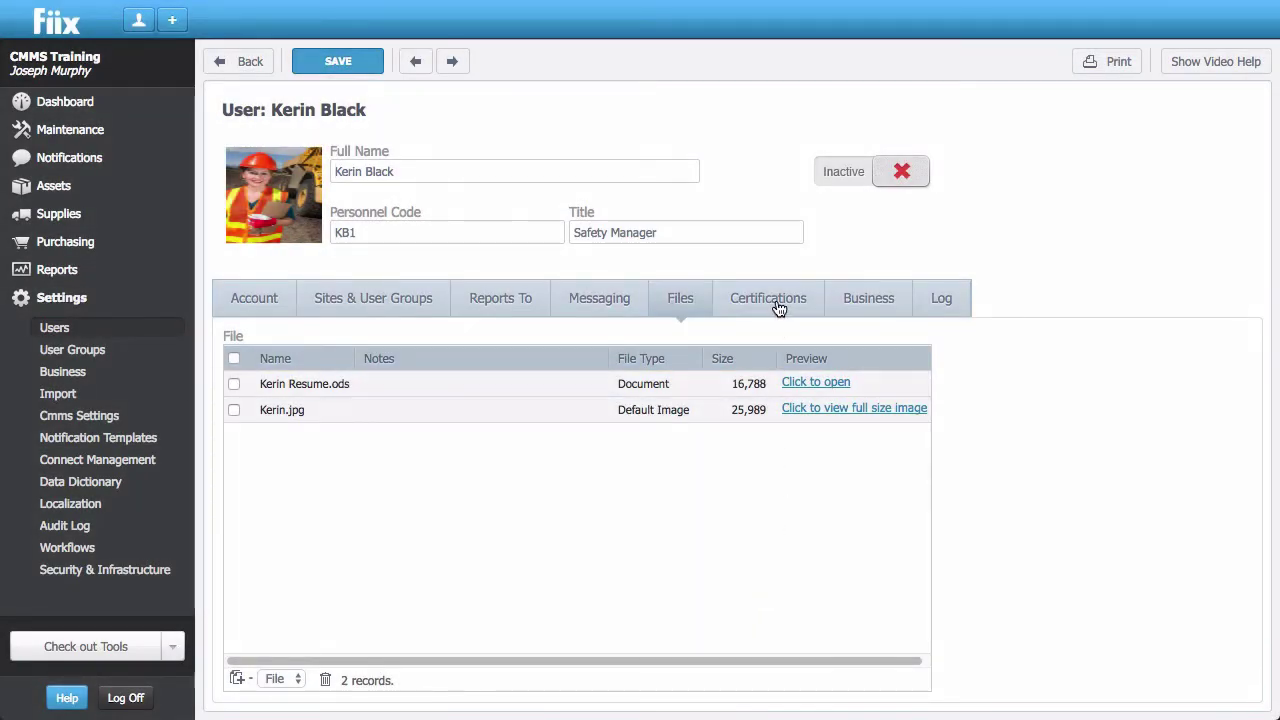
- Create a user certification named Health & Safety Cert of type OS&H - Construction Safety & Health Certificate, described as "Valid for 2 years"
click(778, 302)
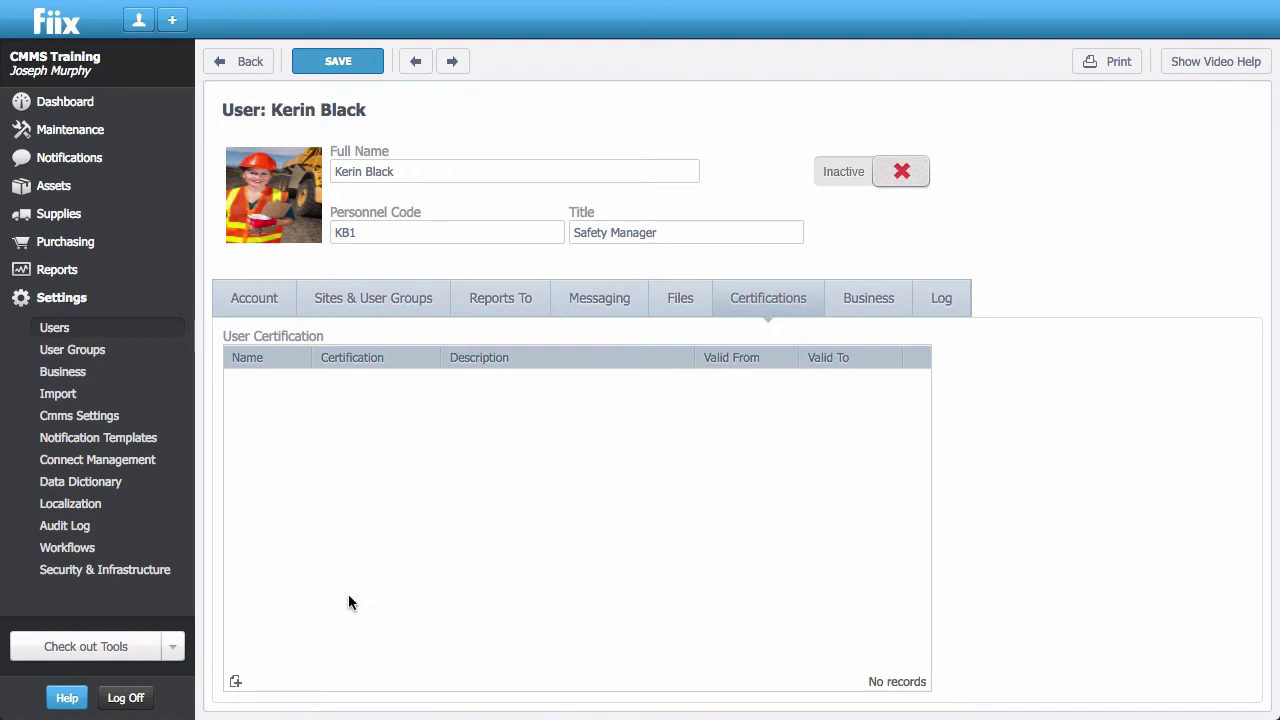
click(236, 681)
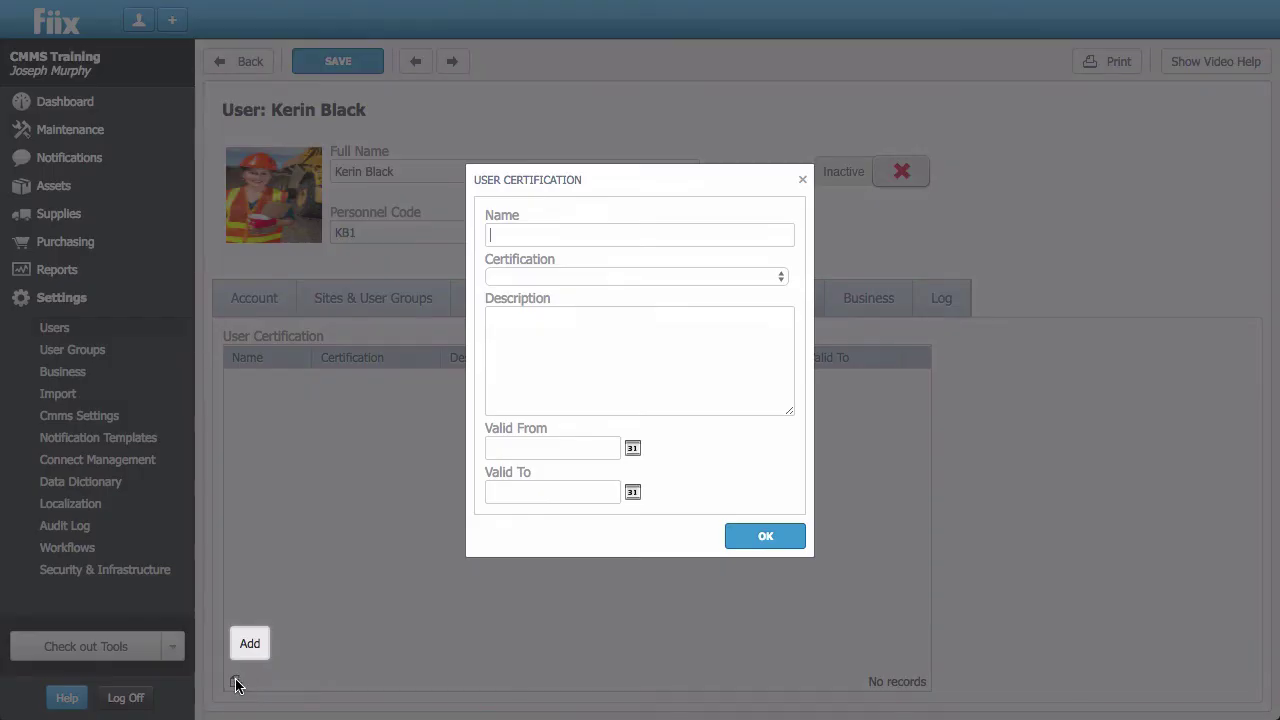
text(Health & Safety Cert)
click(688, 277)
click(690, 289)
click(603, 349)
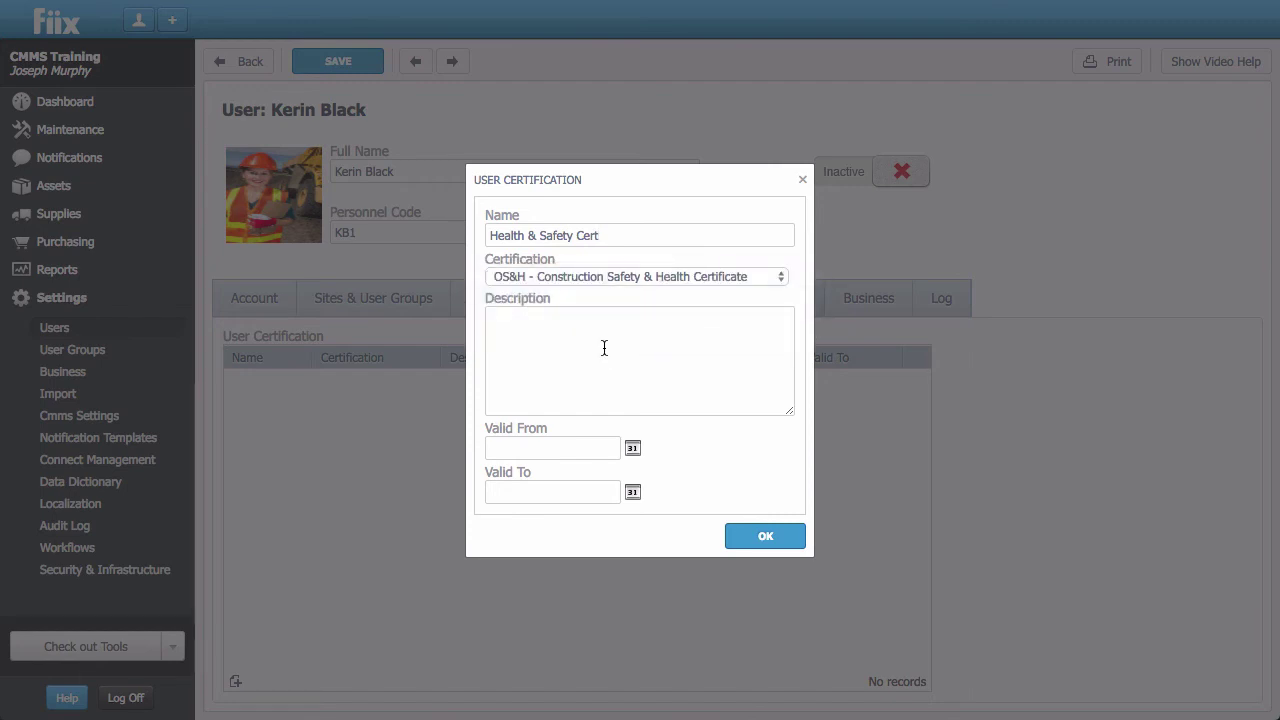
text(Valid for 2 years)
- Set the certification's validity from Aug 07, 2016 to Aug 07, 2018 and confirm it
click(634, 449)
click(514, 555)
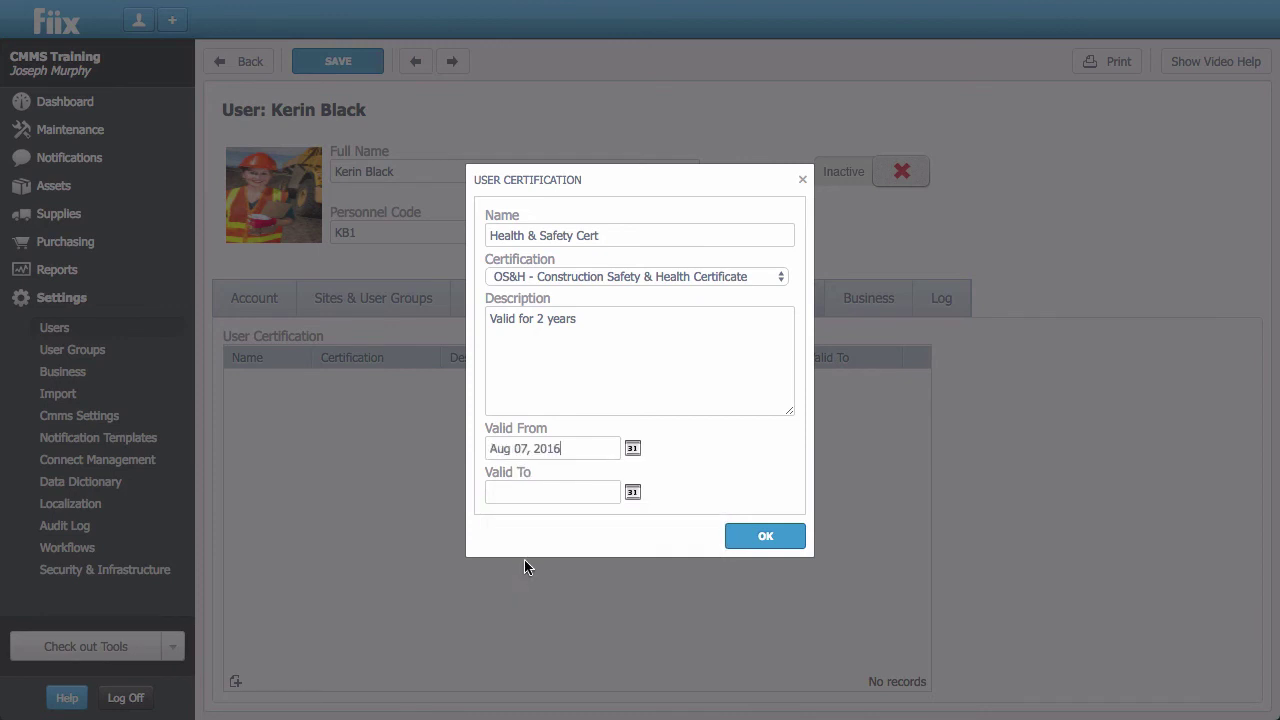
click(634, 492)
click(668, 522)
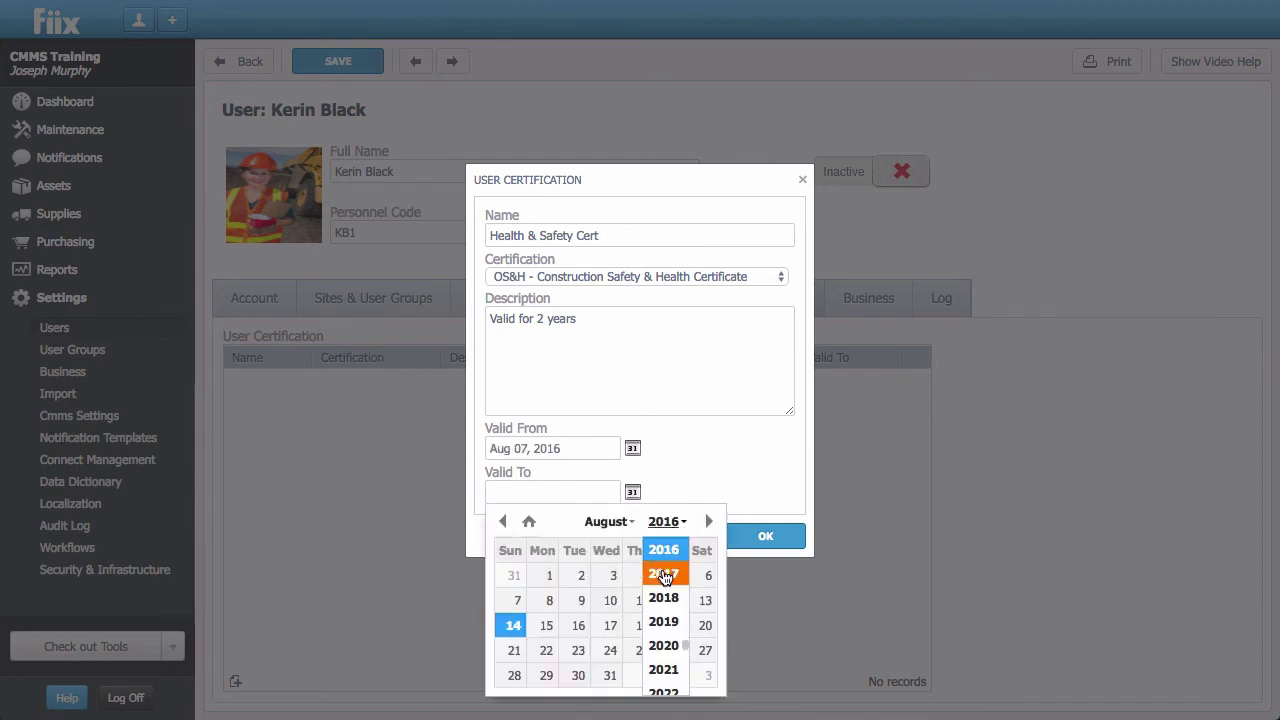
click(663, 600)
click(580, 602)
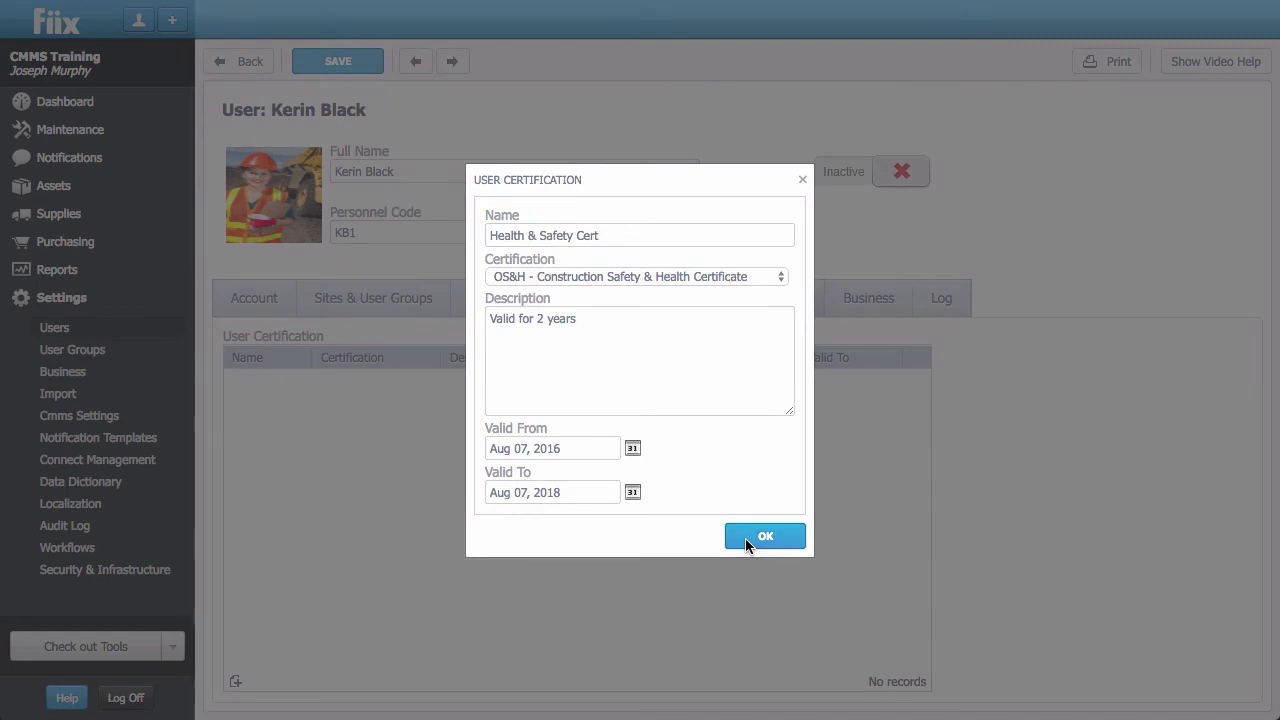
click(745, 538)
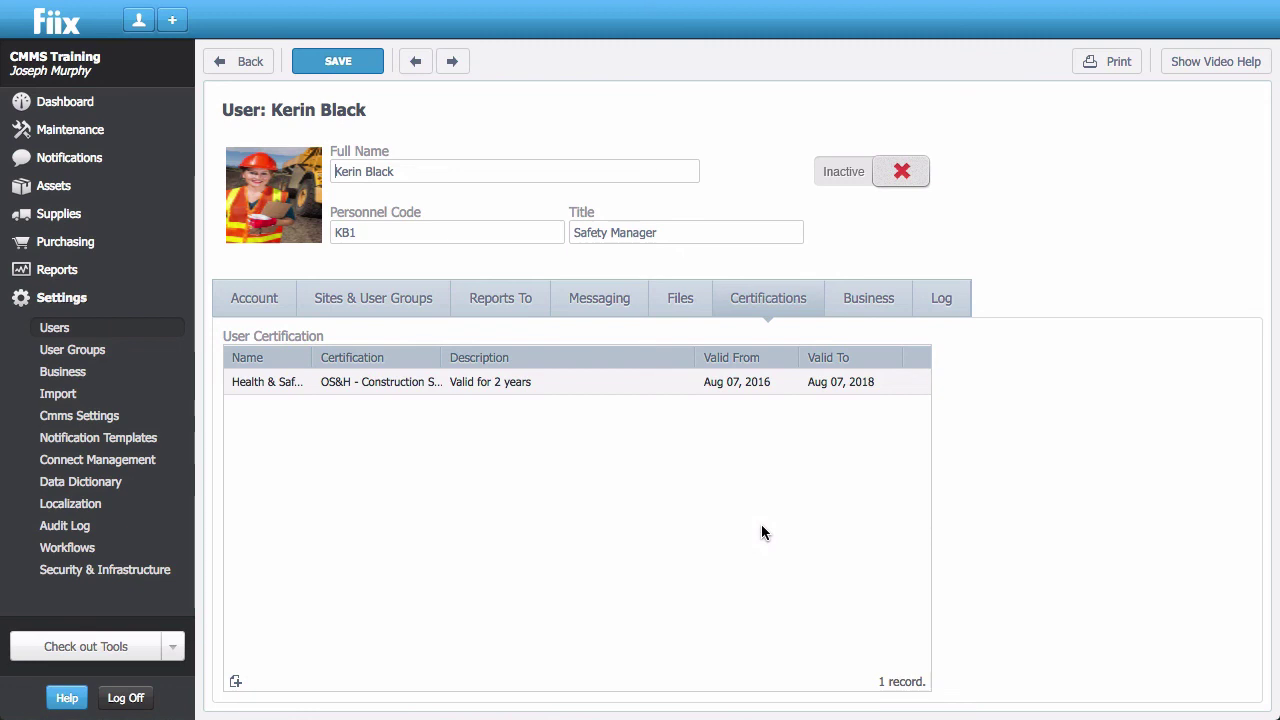
- Open the user's log and activate the account, requiring the user to set the password via email
click(946, 305)
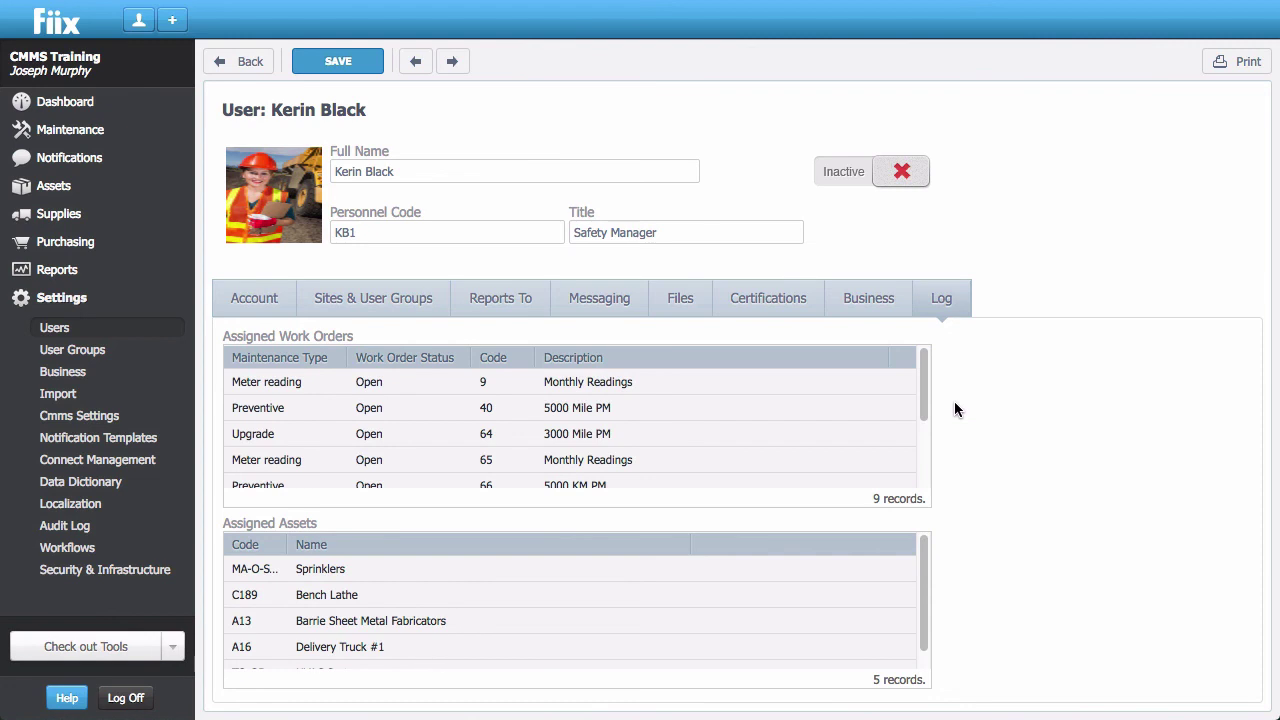
click(829, 178)
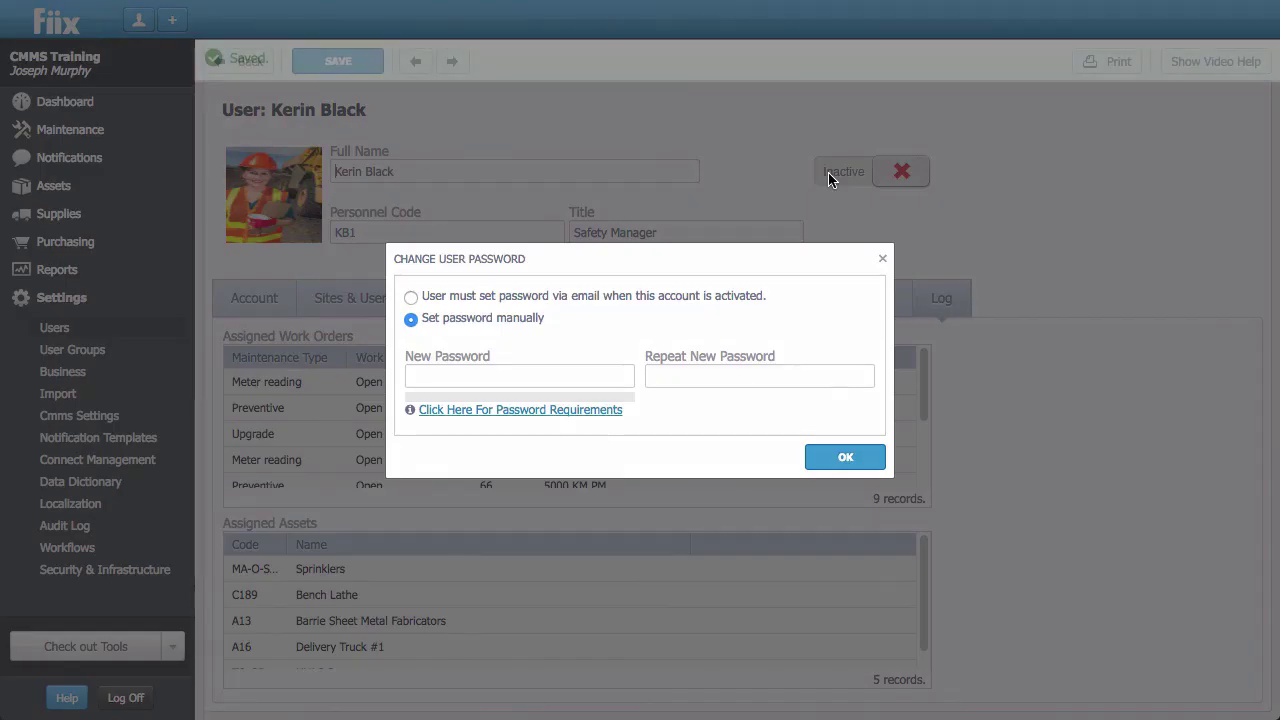
click(411, 298)
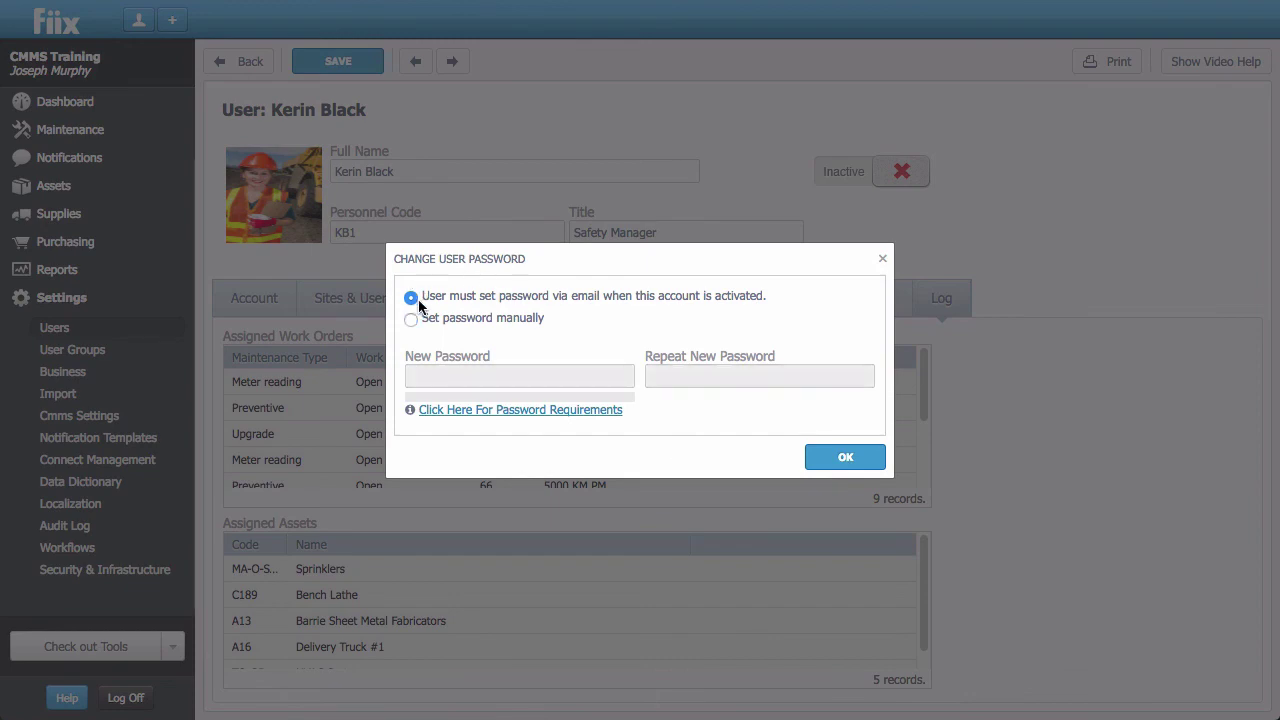
click(840, 458)
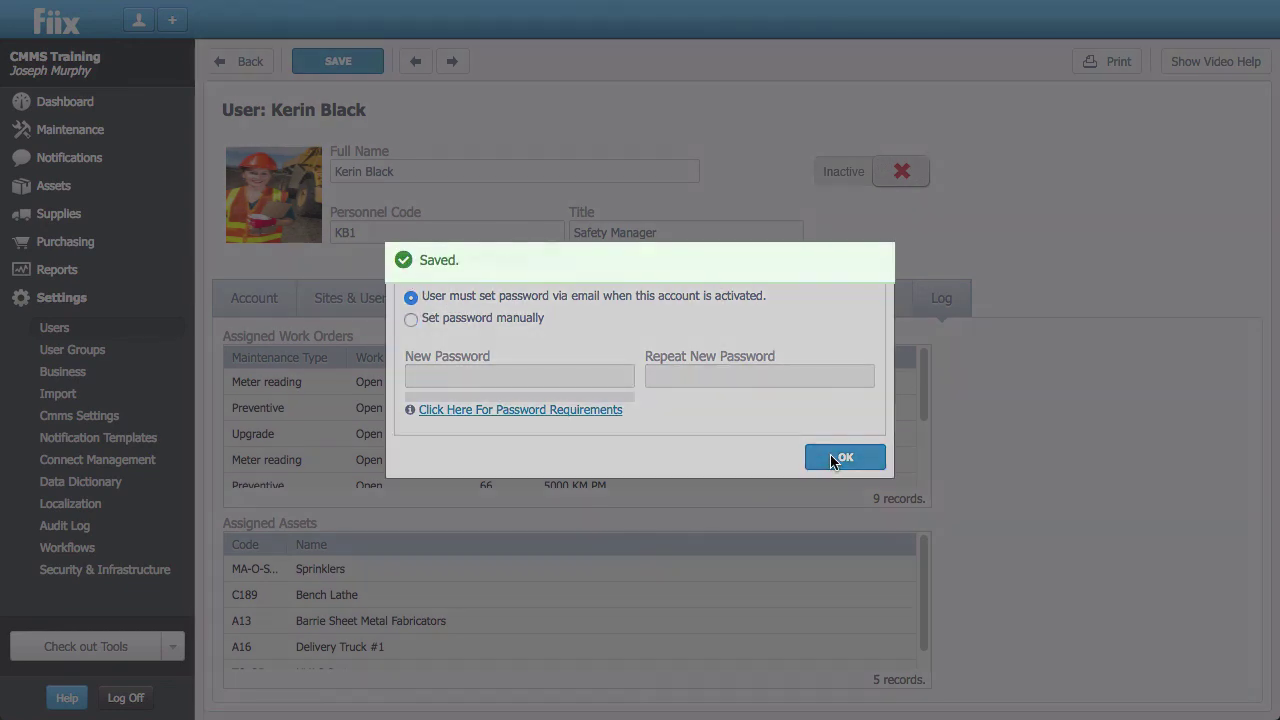